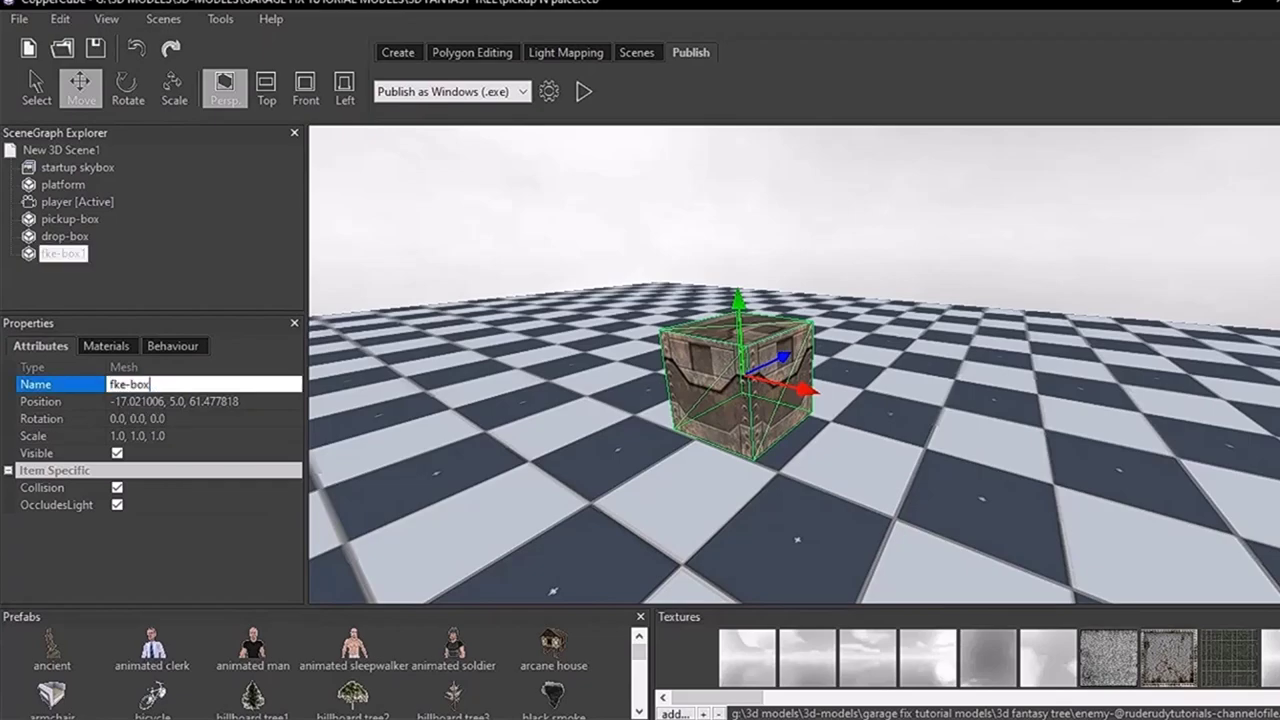
- Confirm the name fke-box for the duplicated box and make the drop-box invisible
{"action": "key", "text": "Return"}
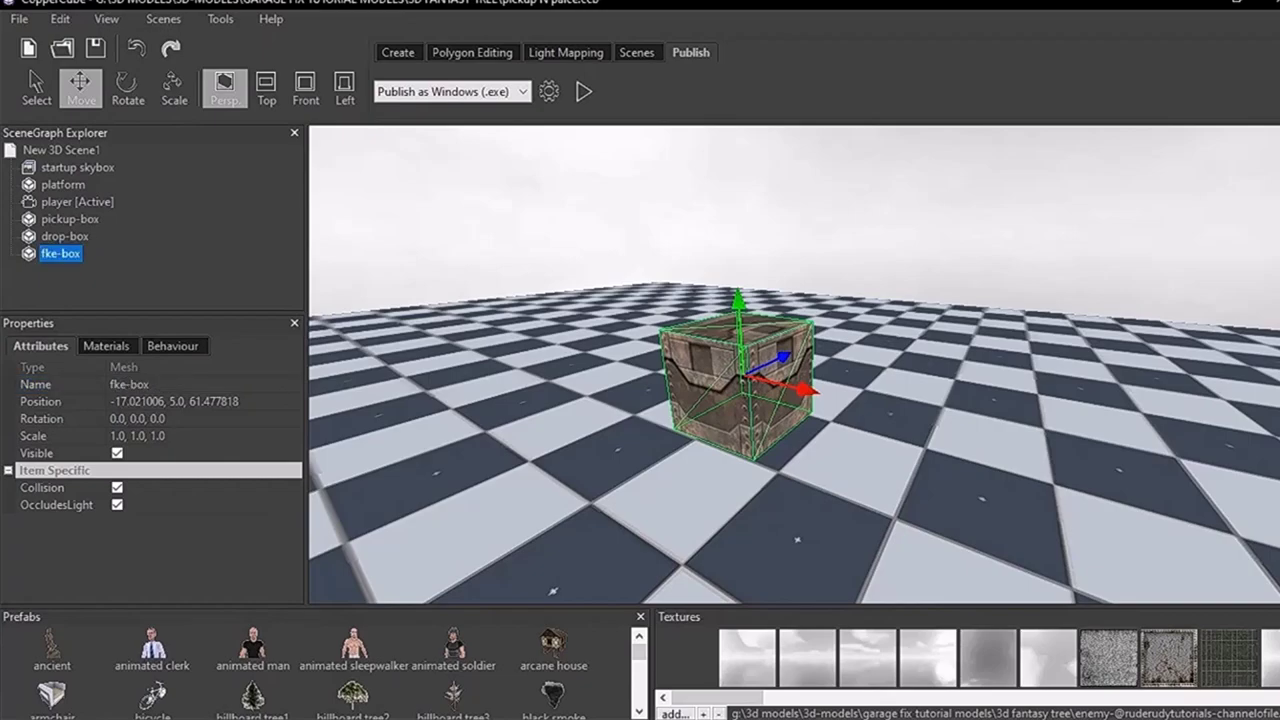
{"action": "left_click", "coordinate": [65, 237]}
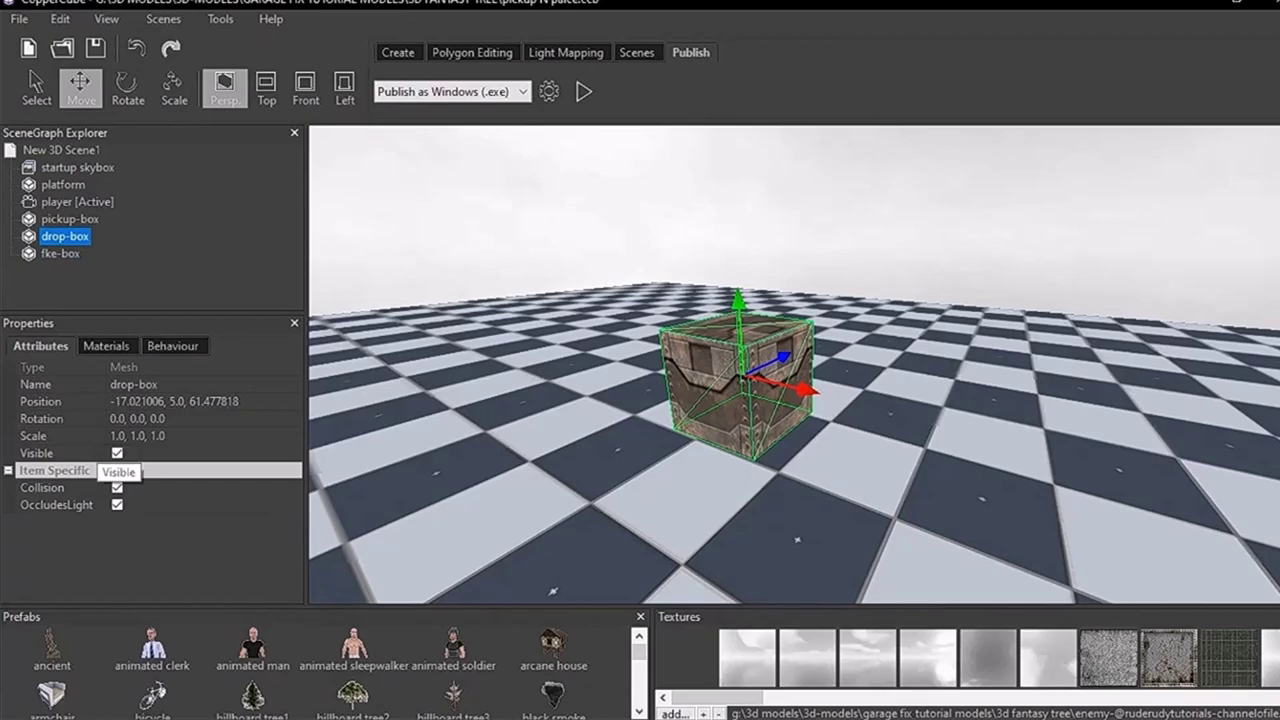
{"action": "left_click", "coordinate": [117, 453]}
- Apply the plain red texture to the material of the fke-box
{"action": "left_click", "coordinate": [61, 254]}
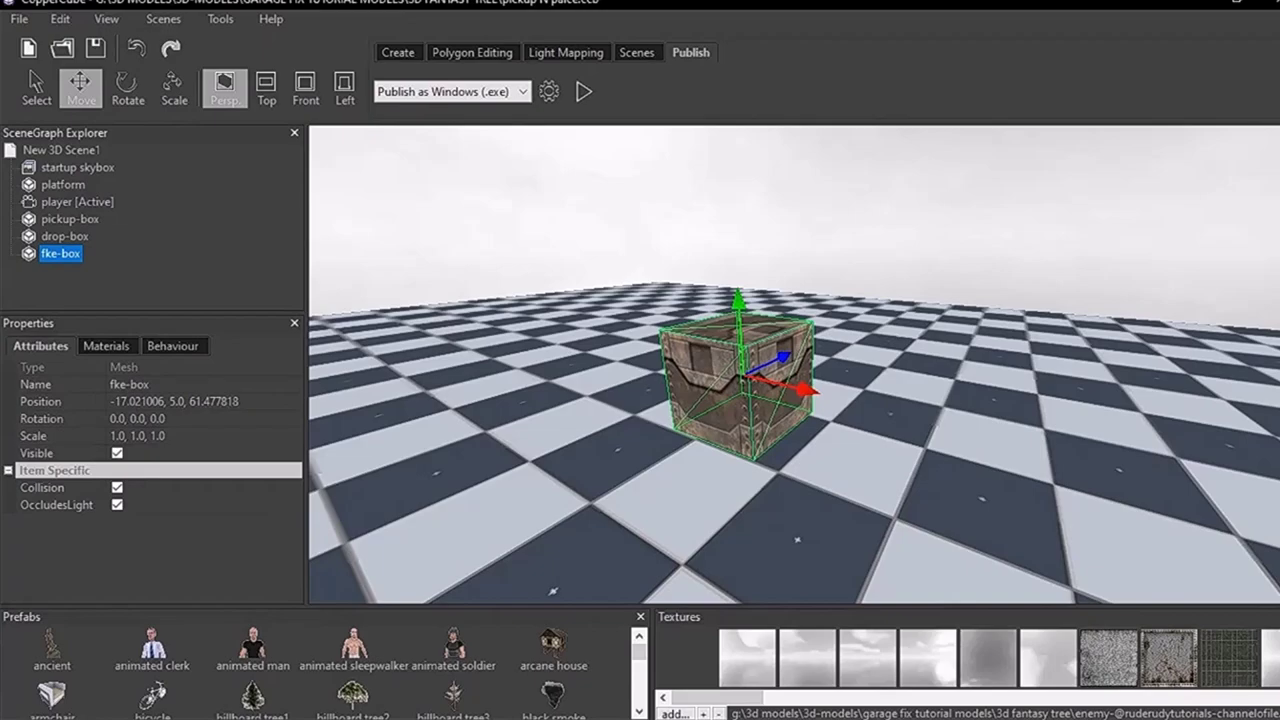
{"action": "left_click", "coordinate": [107, 346]}
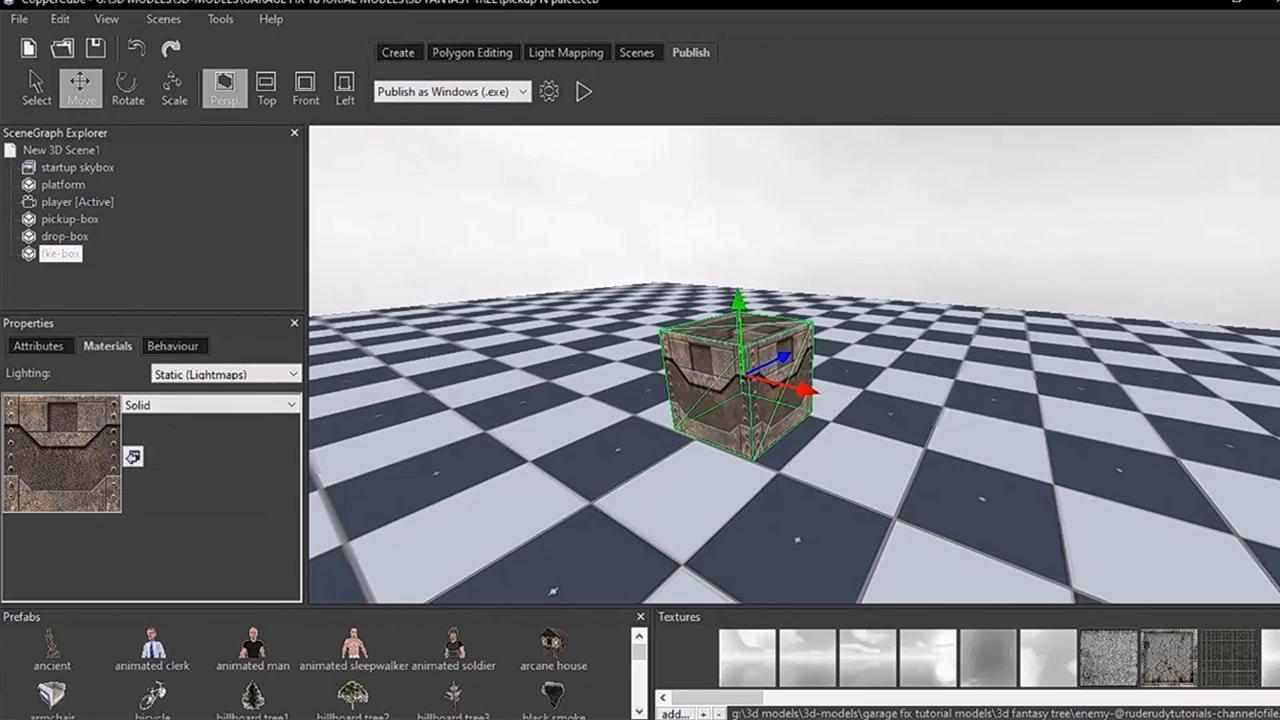
{"action": "left_click_drag", "start_coordinate": [718, 698], "coordinate": [805, 698]}
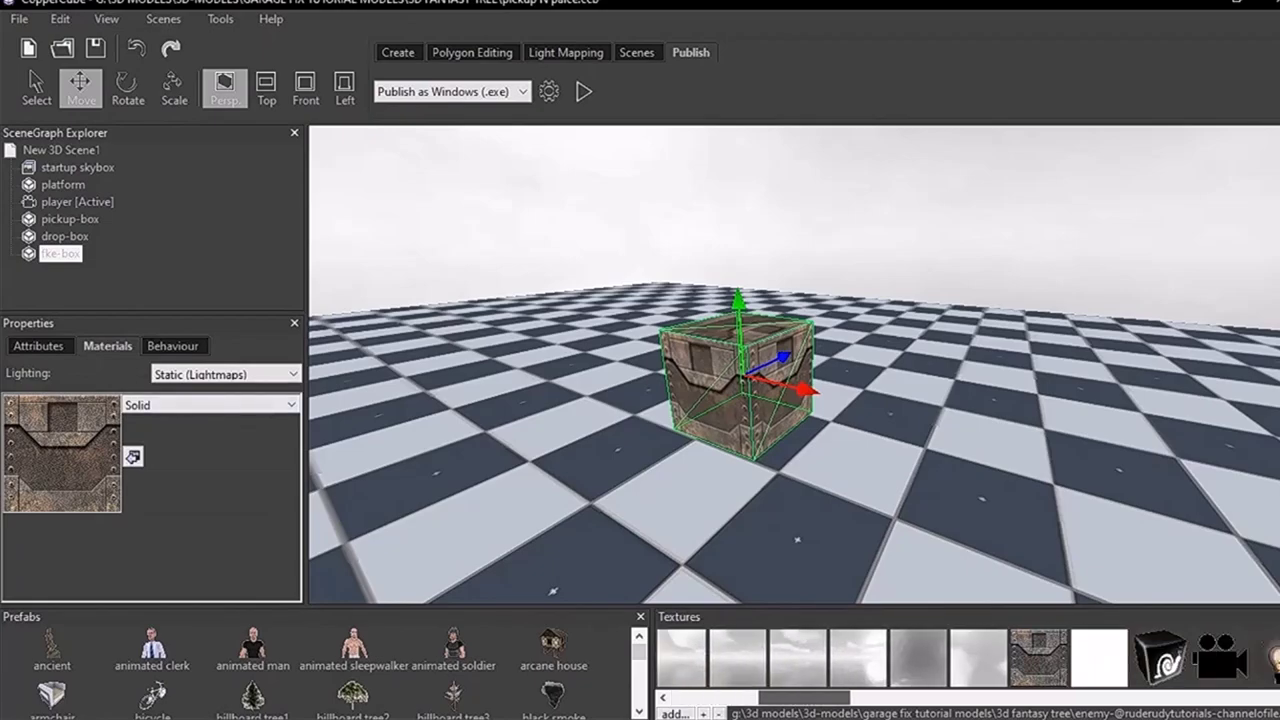
{"action": "scroll", "coordinate": [960, 657], "scroll_direction": "right", "scroll_amount": 5}
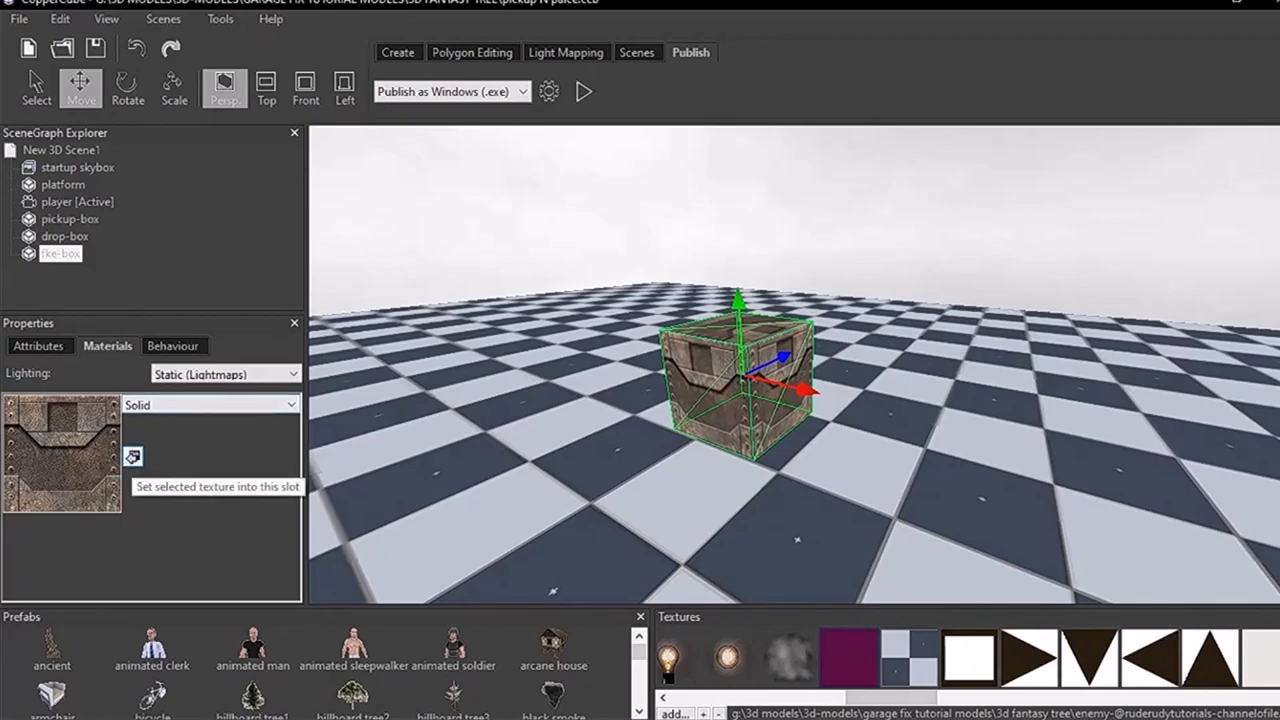
{"action": "left_click", "coordinate": [132, 457]}
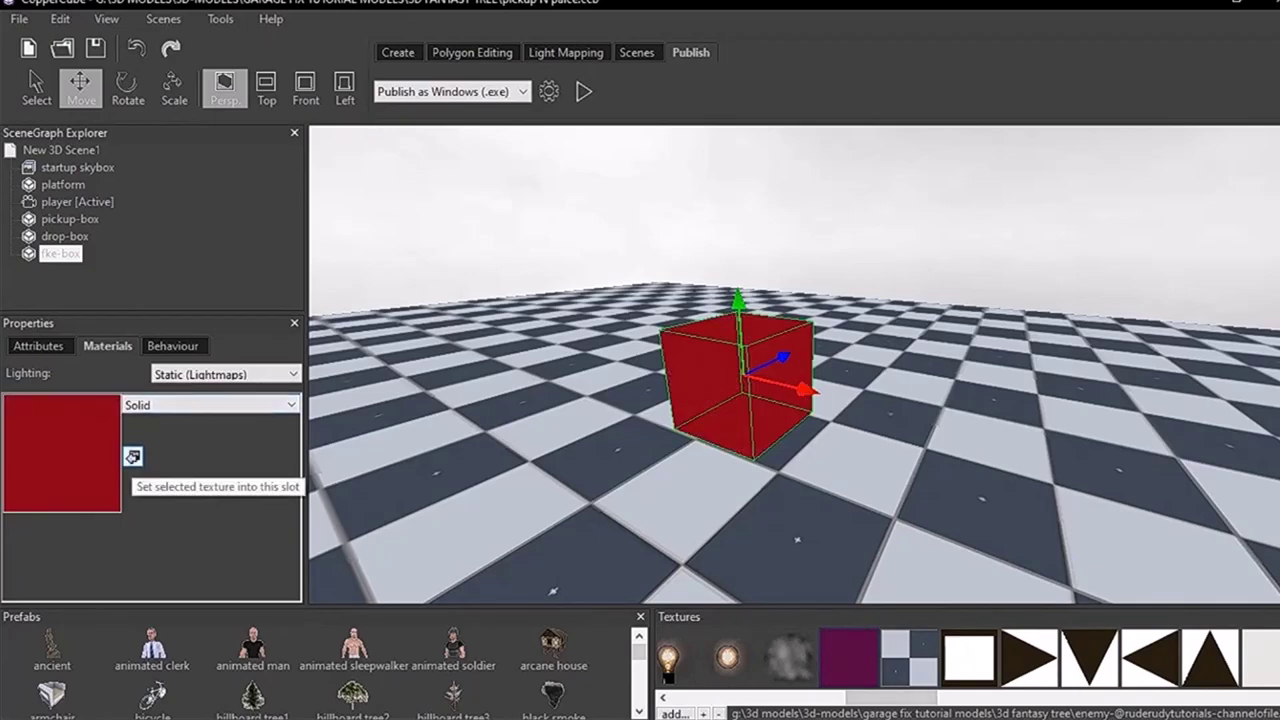
- Try the Transparent (alpha channel) and Transparent (add) material types on the fke-box and restore Solid
{"action": "left_click", "coordinate": [210, 404]}
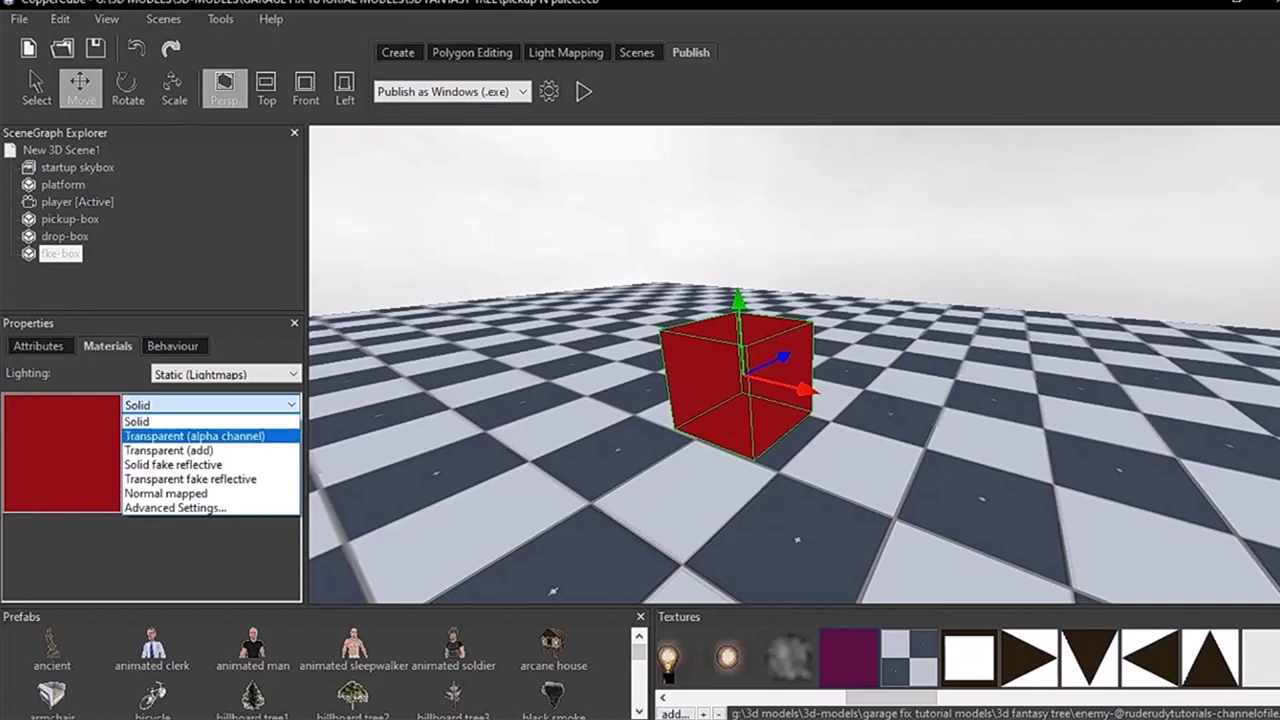
{"action": "left_click", "coordinate": [190, 432]}
{"action": "left_click", "coordinate": [210, 404]}
{"action": "left_click", "coordinate": [190, 449]}
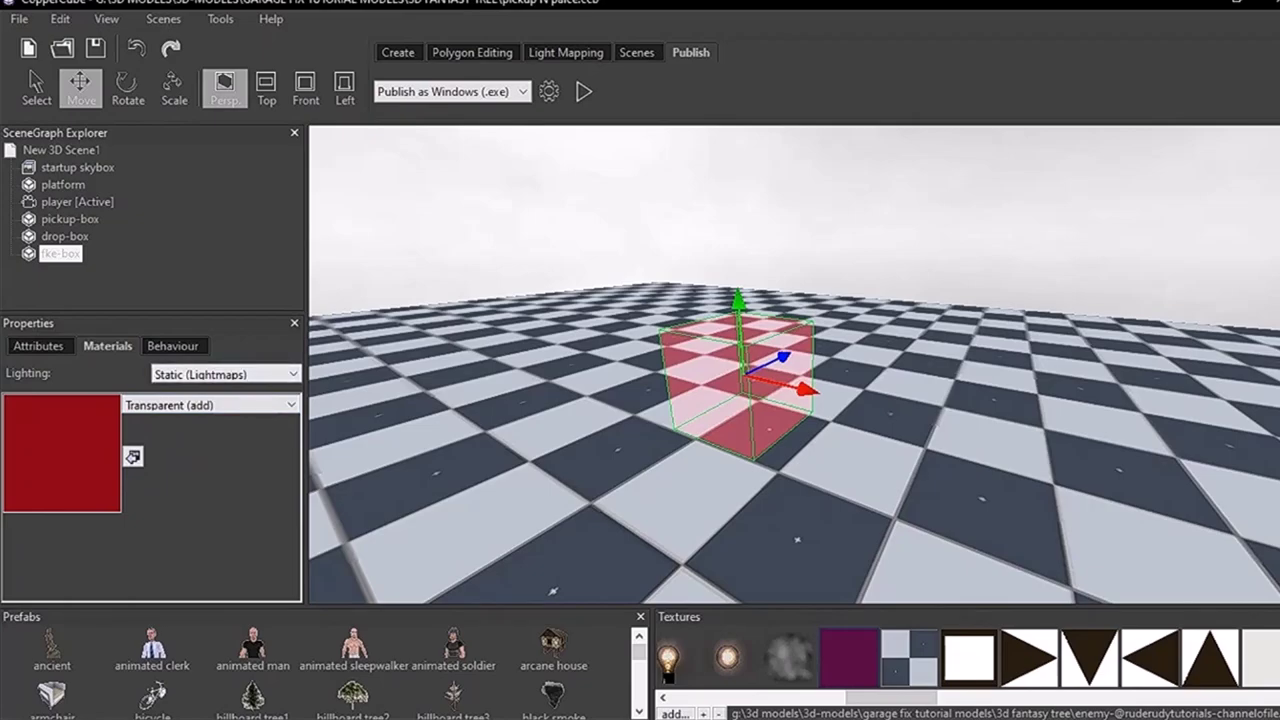
{"action": "left_click", "coordinate": [210, 405]}
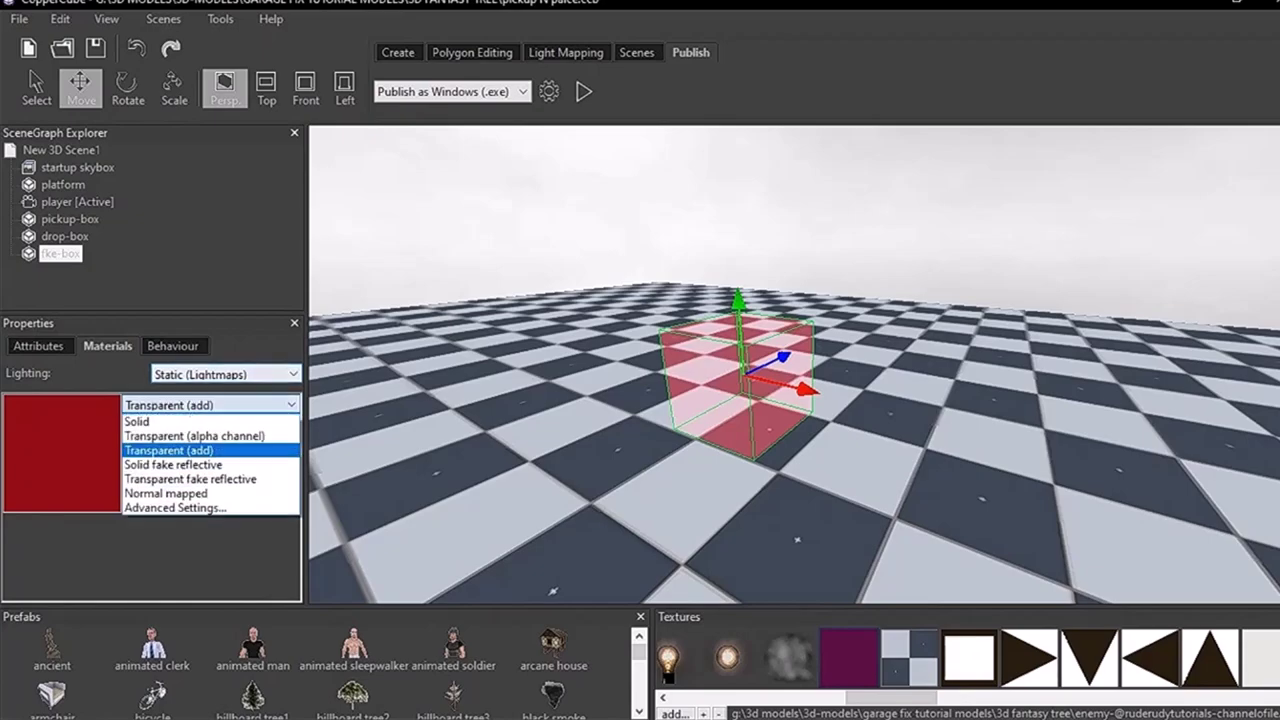
{"action": "left_click", "coordinate": [170, 420]}
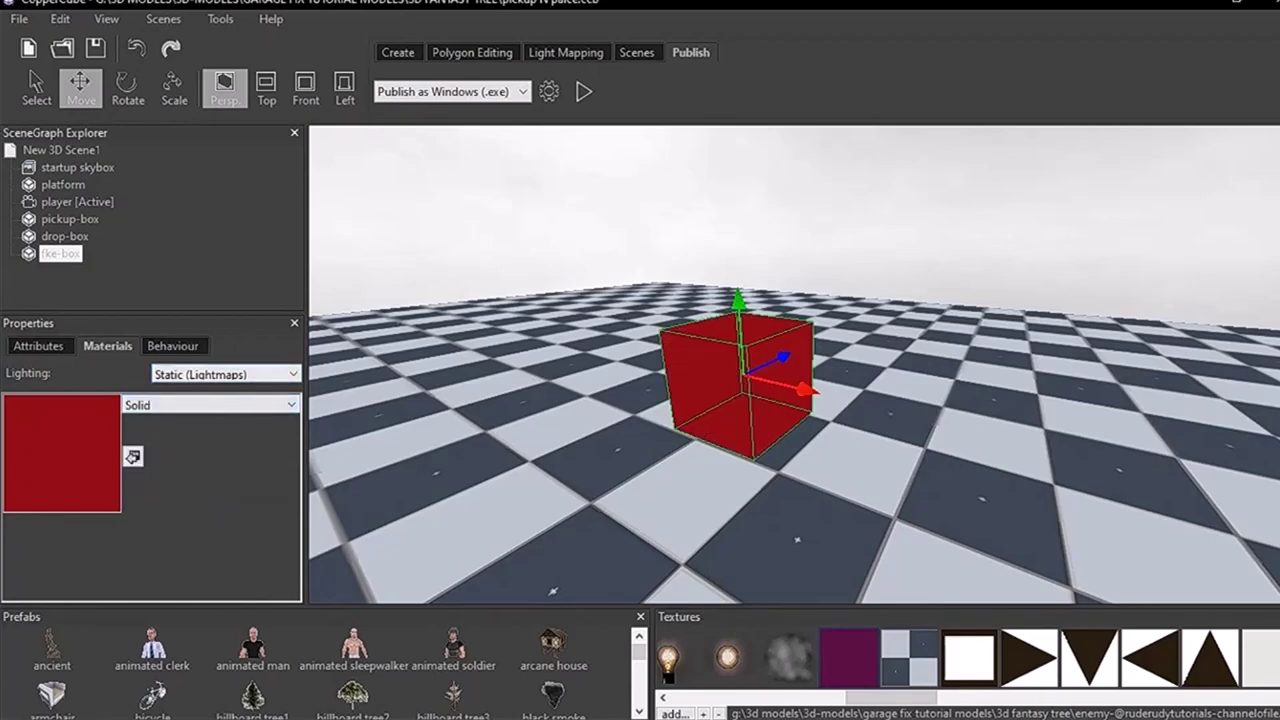
- Try Dynamic lighting on the fke-box material and restore Static (Lightmaps)
{"action": "left_click", "coordinate": [226, 374]}
{"action": "left_click", "coordinate": [176, 420]}
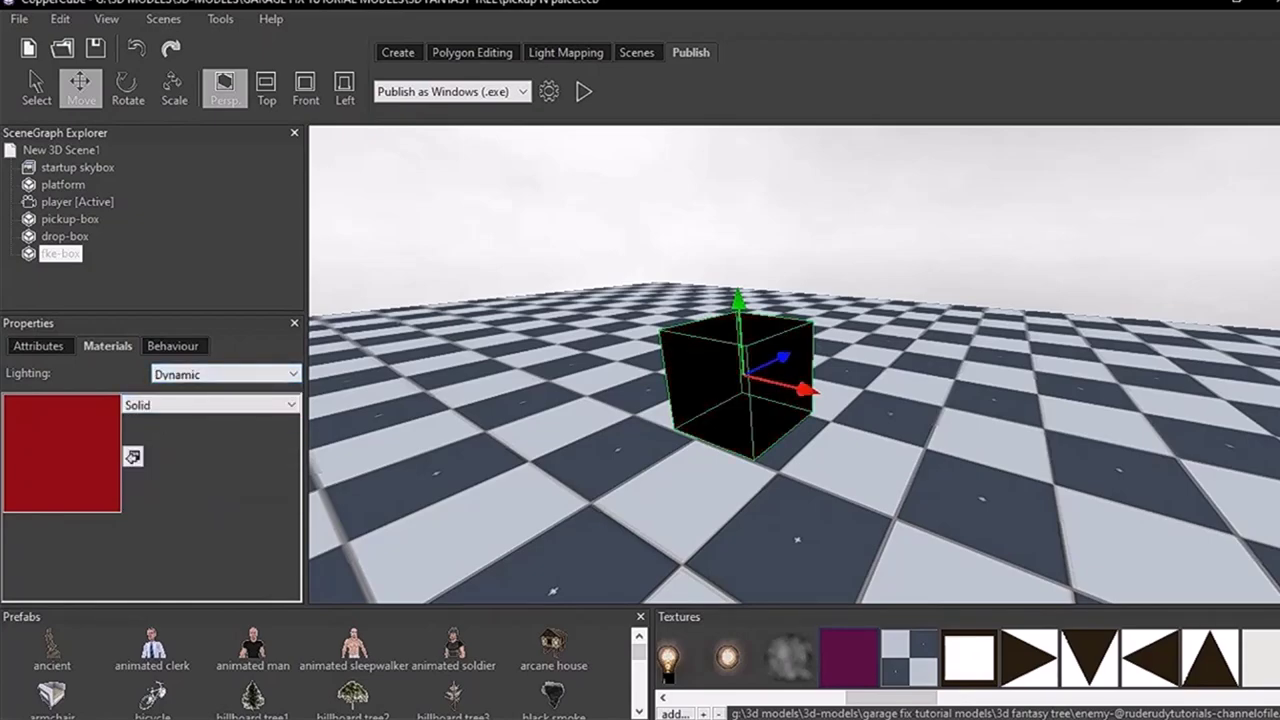
{"action": "left_click", "coordinate": [225, 374]}
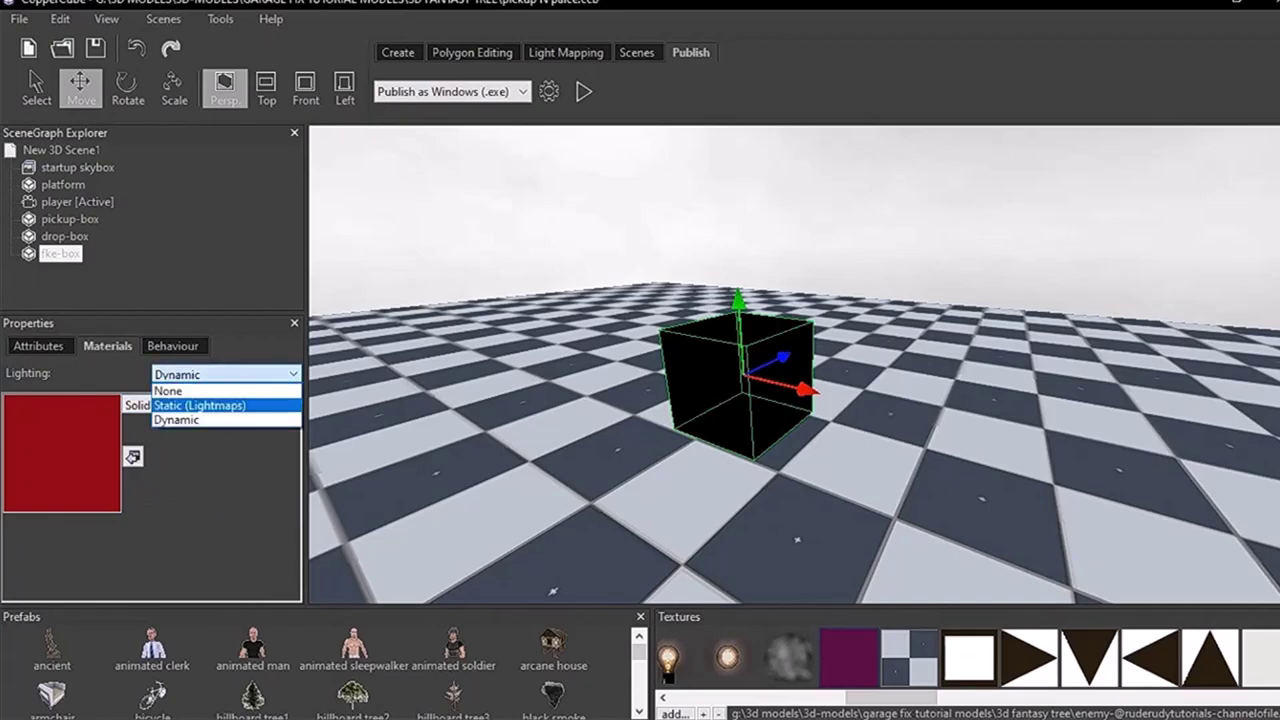
{"action": "left_click", "coordinate": [200, 405]}
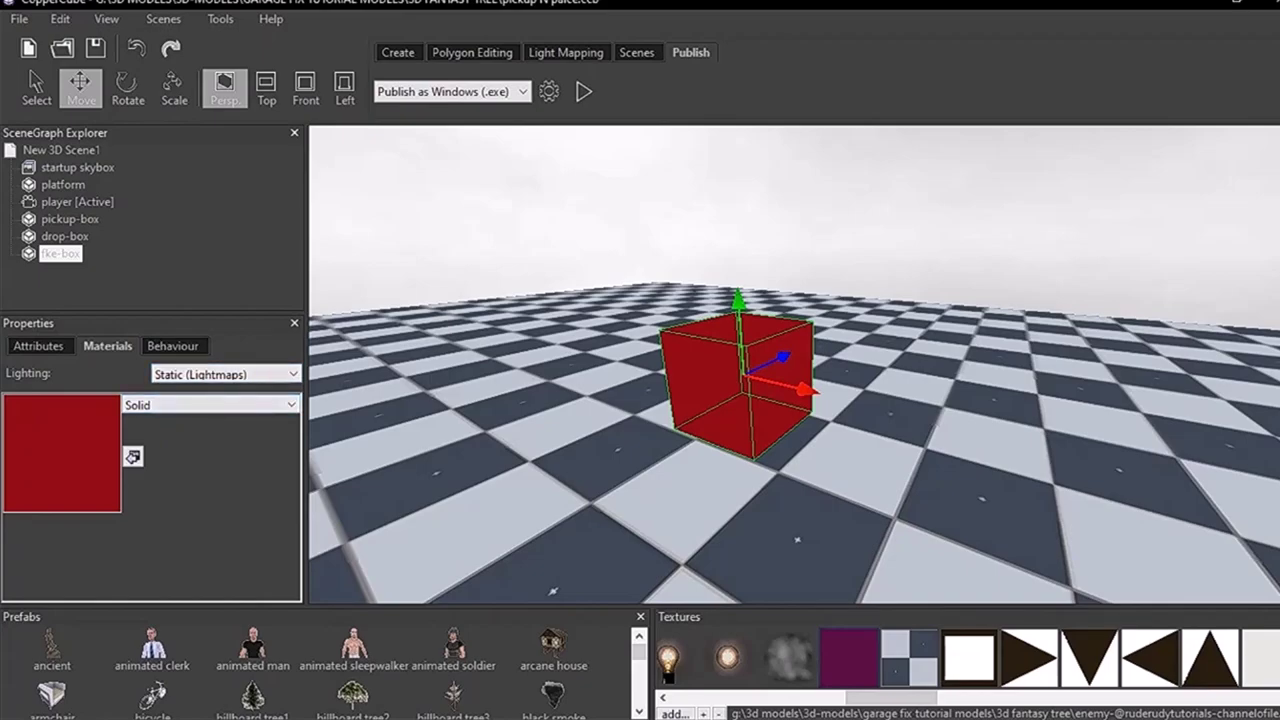
- Make the fke-box invisible in its attributes, keeping it selected in the scene
{"action": "left_click", "coordinate": [40, 346]}
{"action": "left_click", "coordinate": [117, 453]}
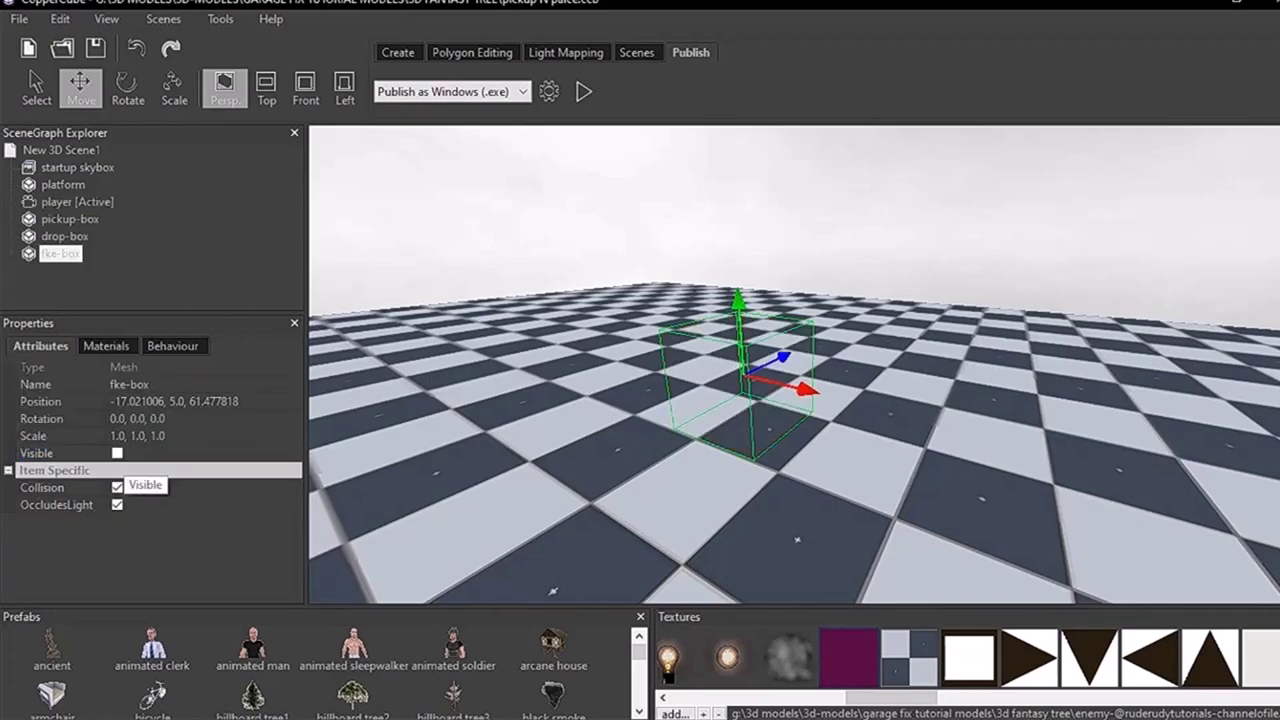
{"action": "scroll", "coordinate": [794, 365], "scroll_direction": "down", "scroll_amount": 5}
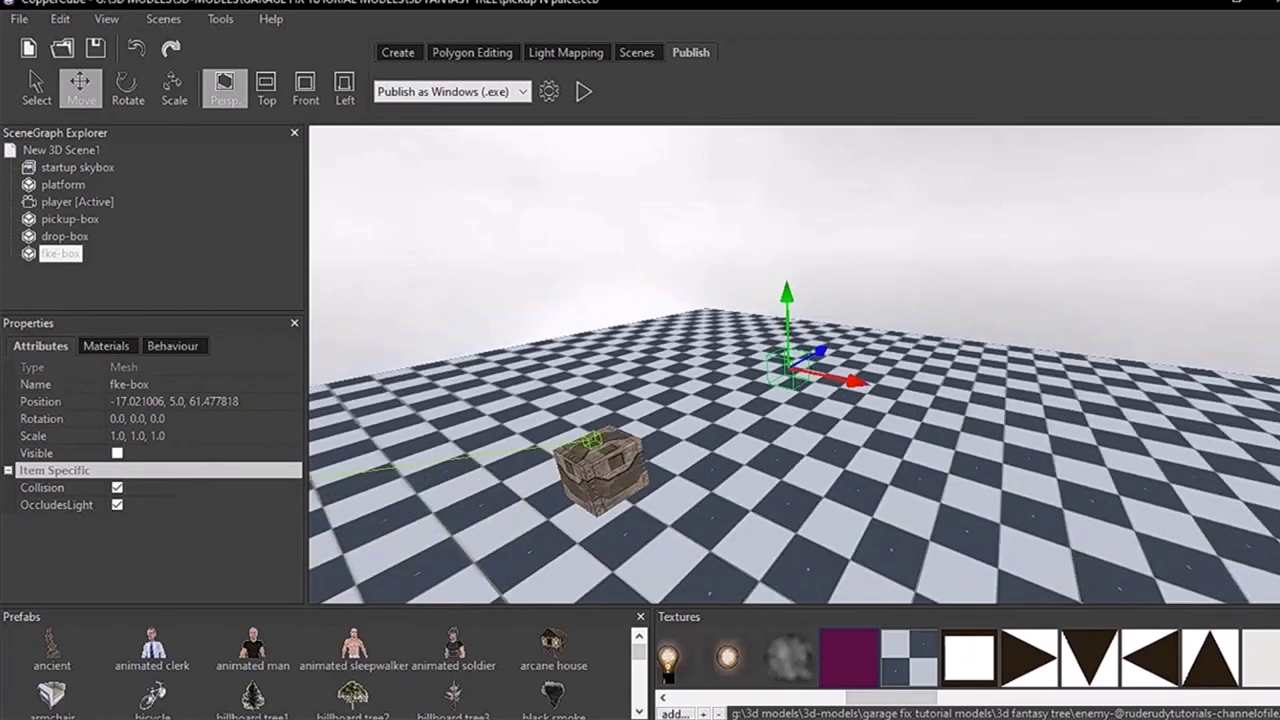
{"action": "scroll", "coordinate": [794, 365], "scroll_direction": "up", "scroll_amount": 6}
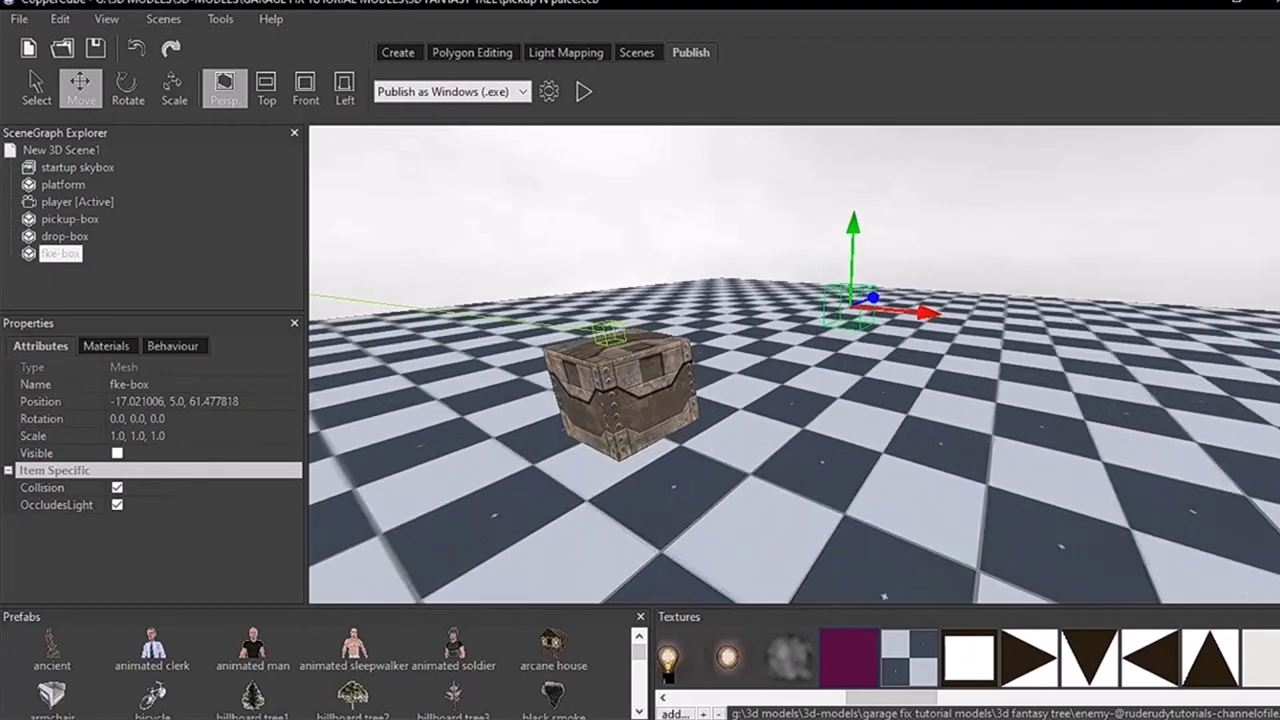
{"action": "middle_click_drag", "start_coordinate": [794, 365], "coordinate": [869, 354]}
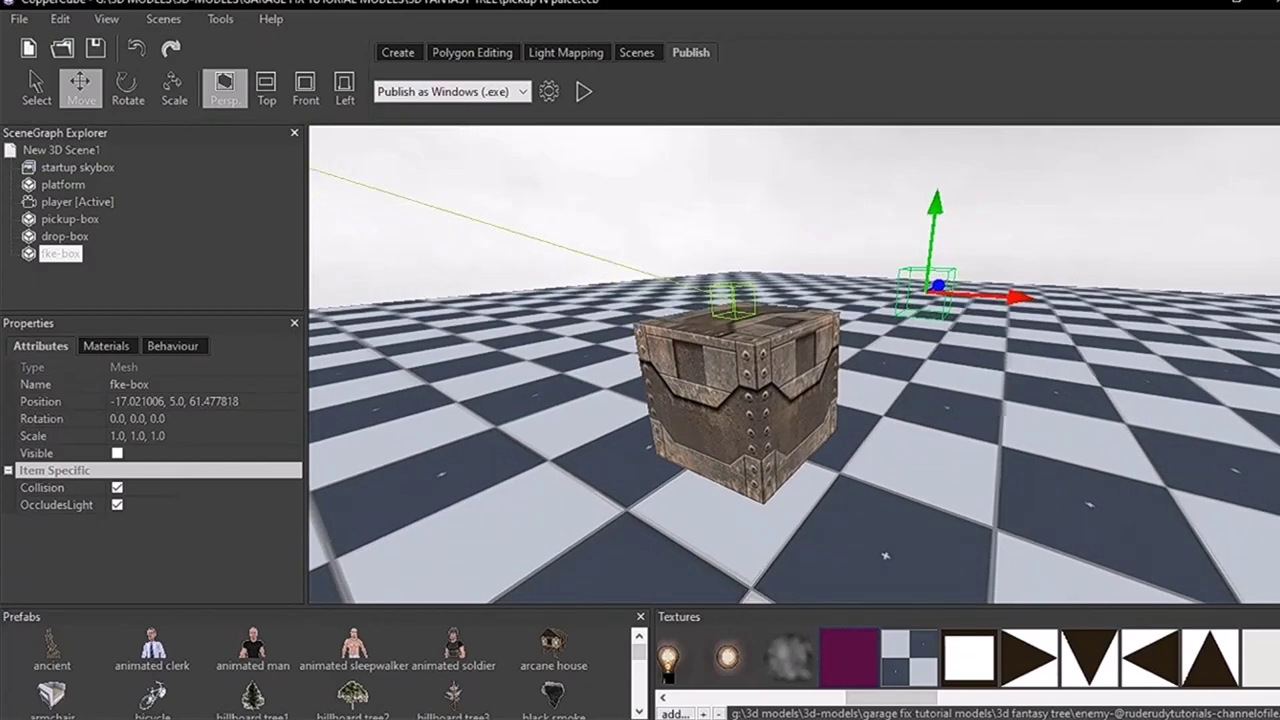
{"action": "left_click", "coordinate": [60, 254]}
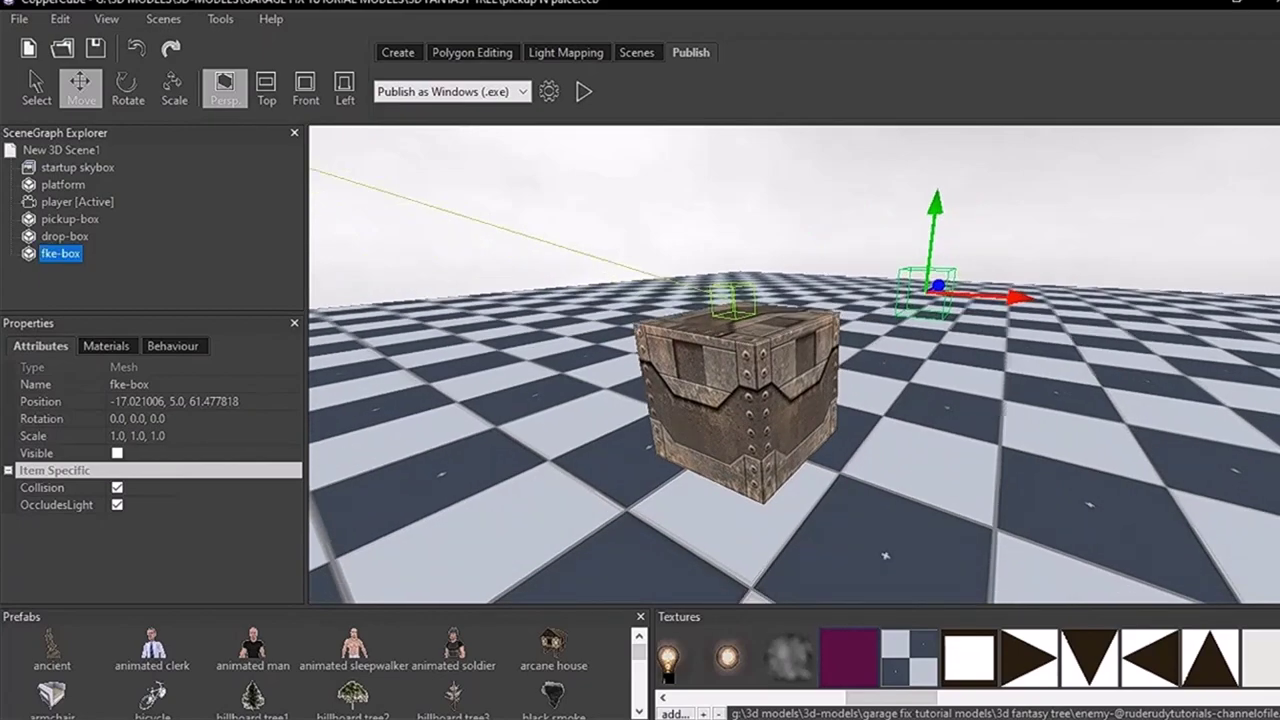
- Add a "Hide or unhide a scene node" action to the pickup-box's "When clicked on this do something" behaviour
{"action": "left_click", "coordinate": [70, 219]}
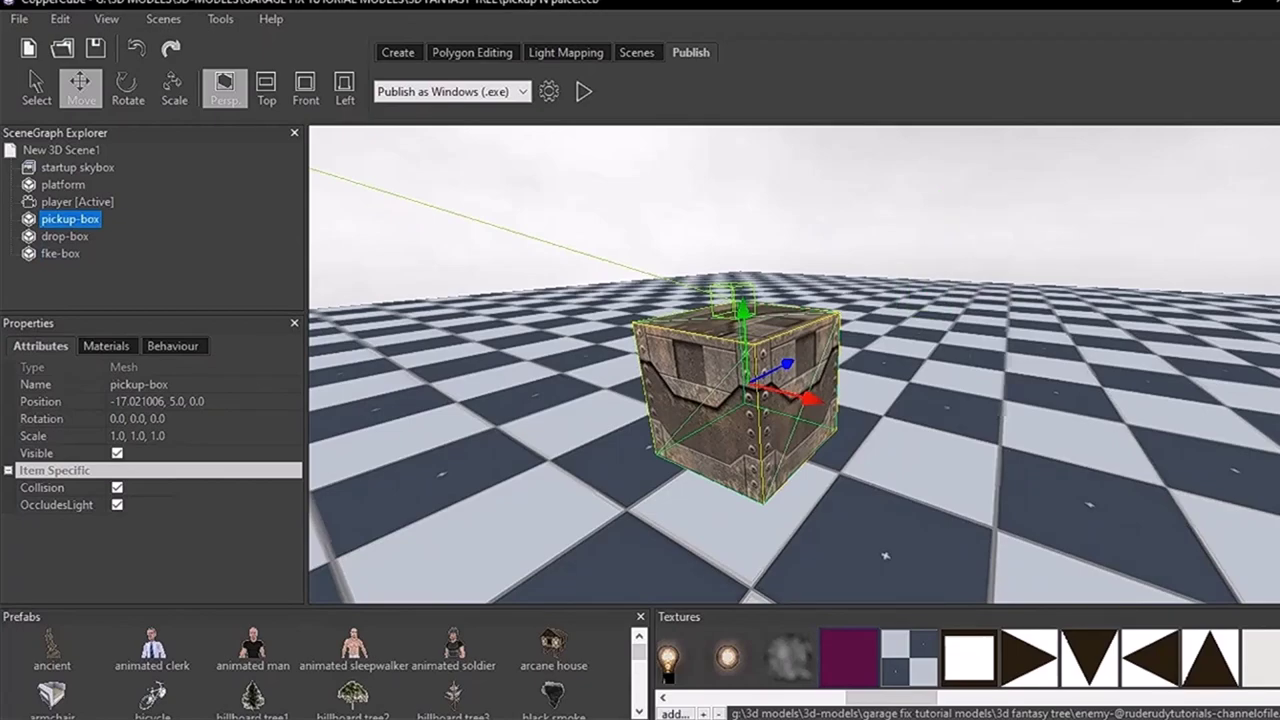
{"action": "left_click", "coordinate": [173, 346]}
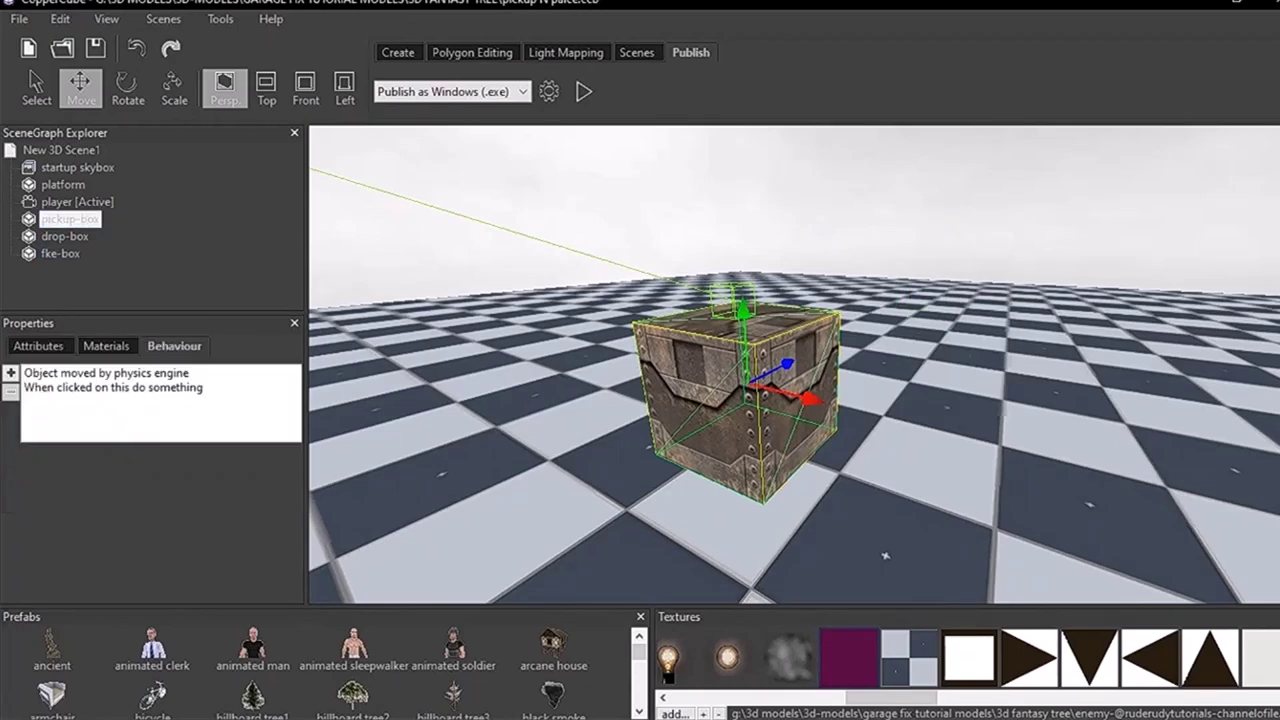
{"action": "left_click", "coordinate": [113, 388]}
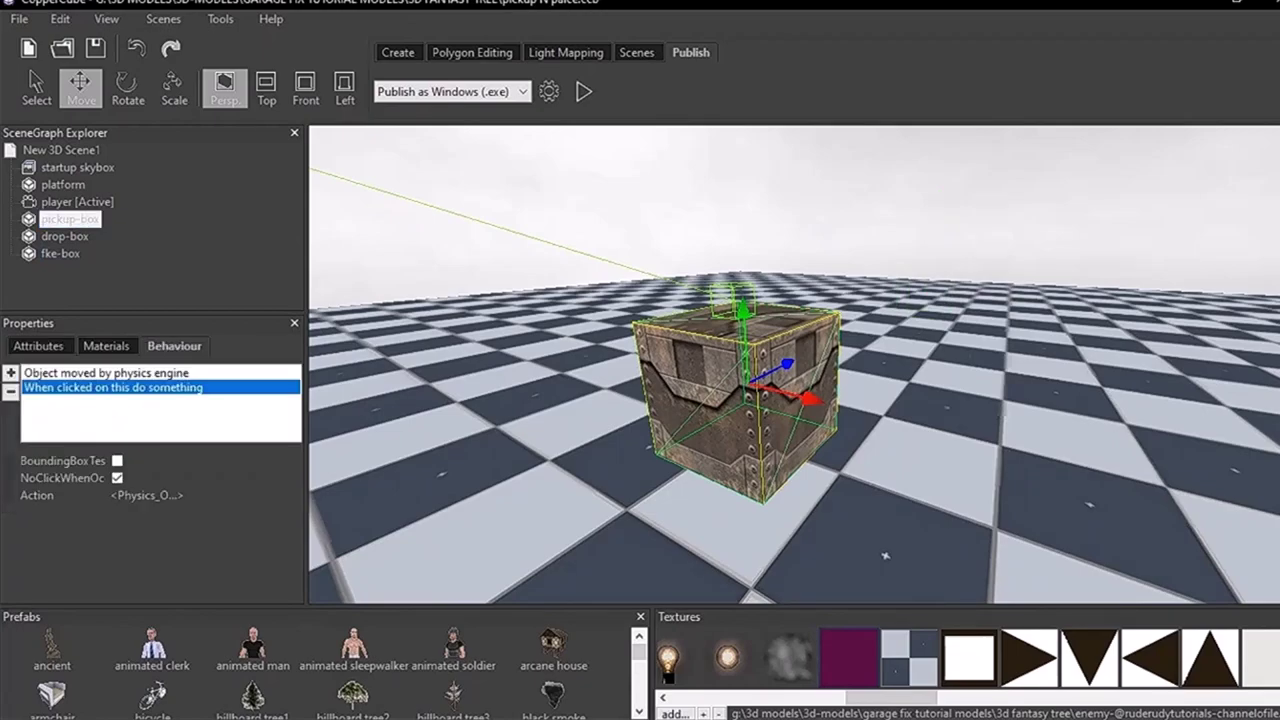
{"action": "left_click", "coordinate": [147, 496]}
{"action": "left_click", "coordinate": [292, 495]}
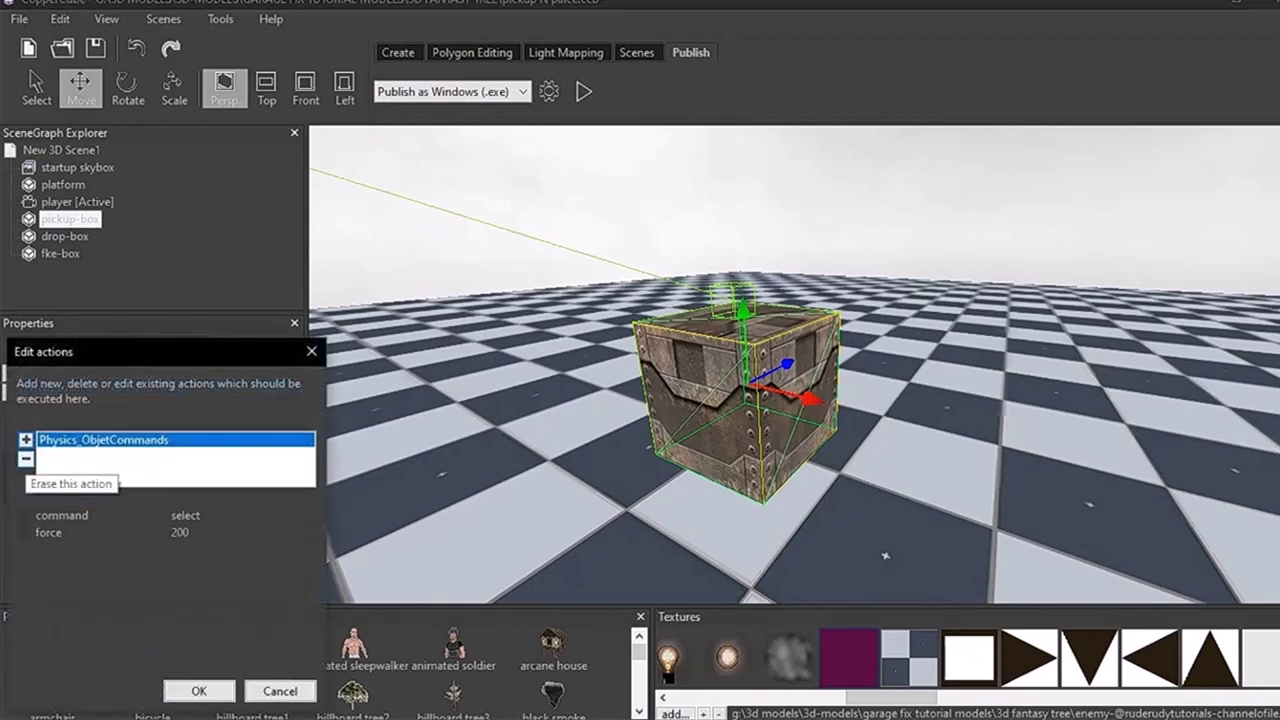
{"action": "left_click", "coordinate": [26, 440]}
{"action": "left_click", "coordinate": [100, 451]}
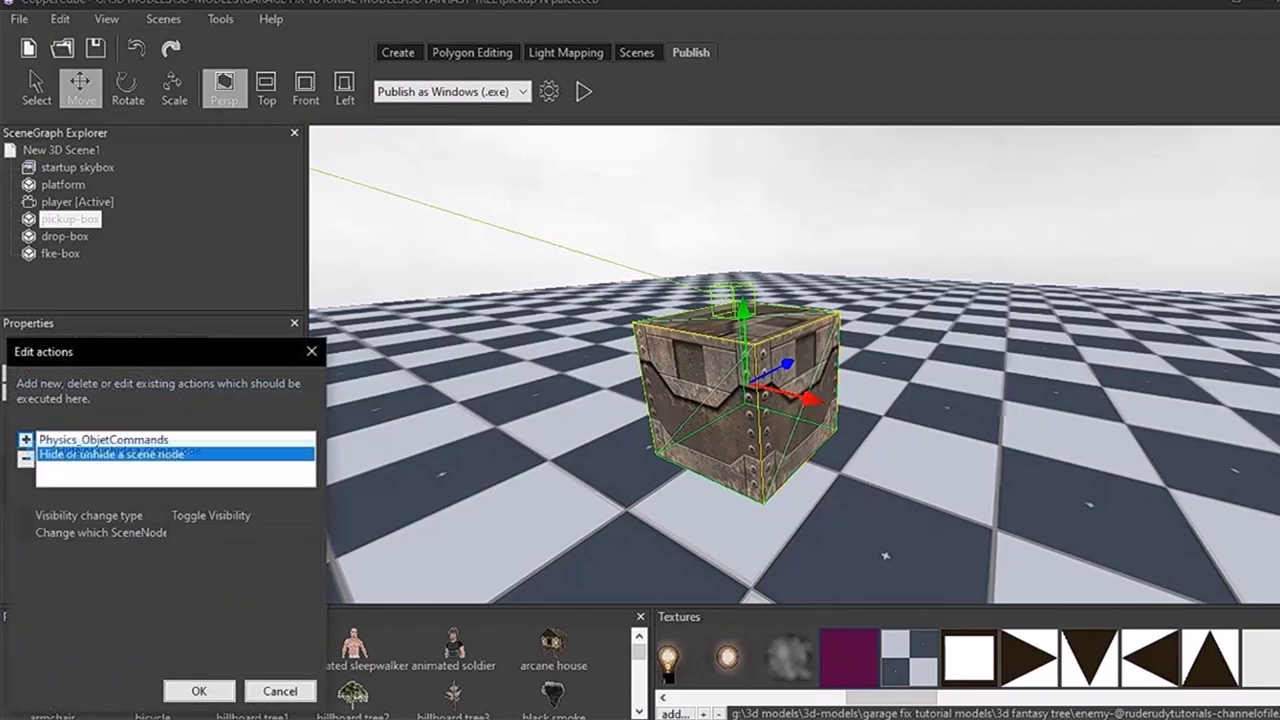
- Set fke-box as the scene node whose visibility the new action toggles, and confirm the action list
{"action": "left_click", "coordinate": [242, 533]}
{"action": "left_click", "coordinate": [308, 533]}
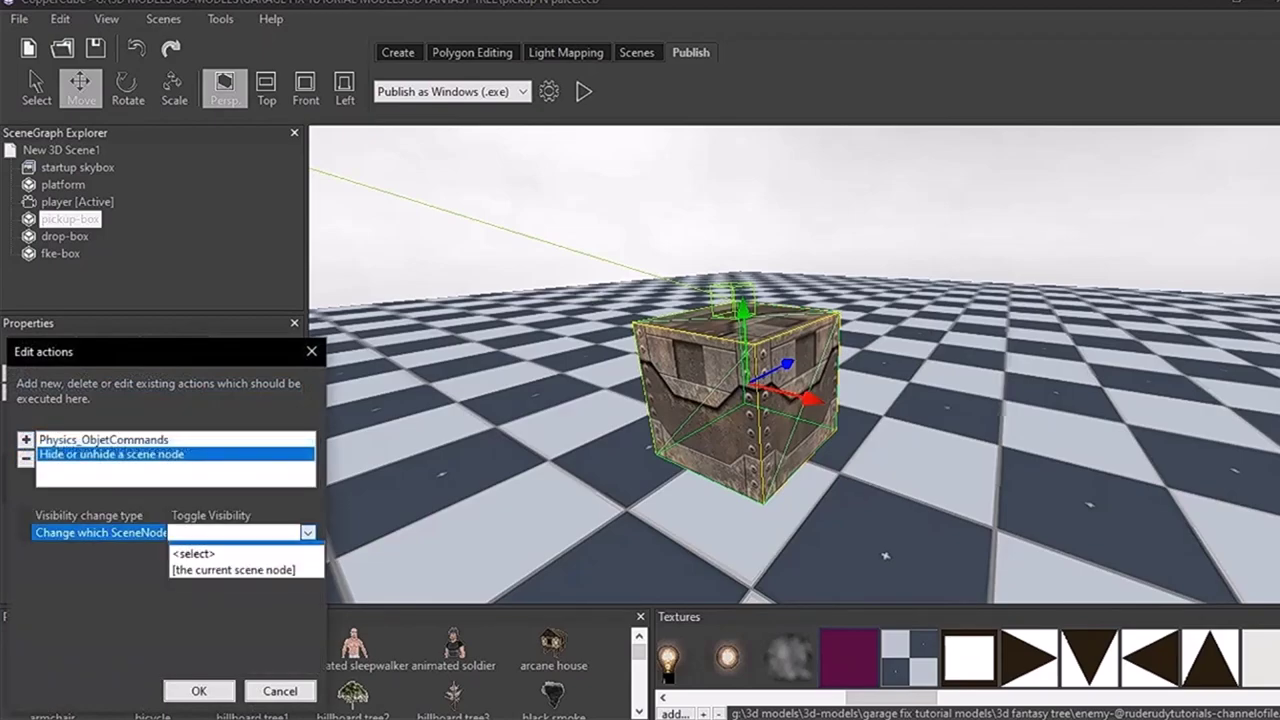
{"action": "left_click", "coordinate": [200, 566]}
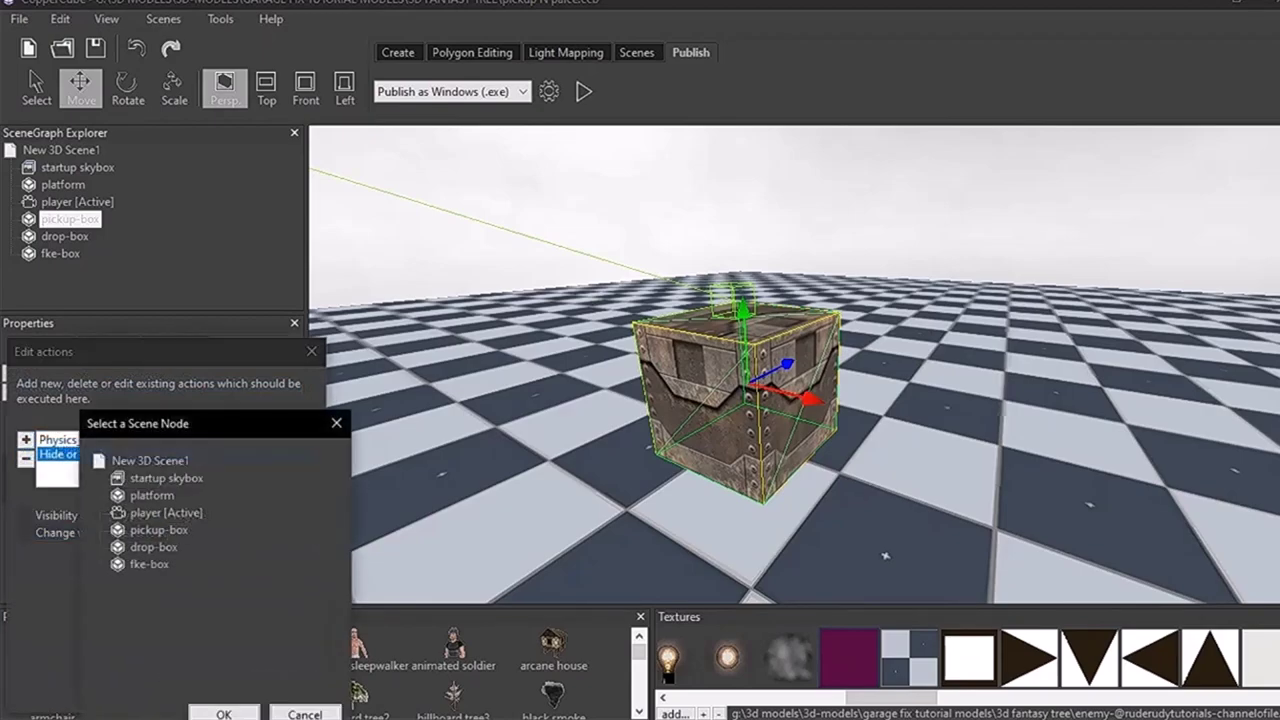
{"action": "left_click", "coordinate": [149, 565]}
{"action": "left_click", "coordinate": [224, 714]}
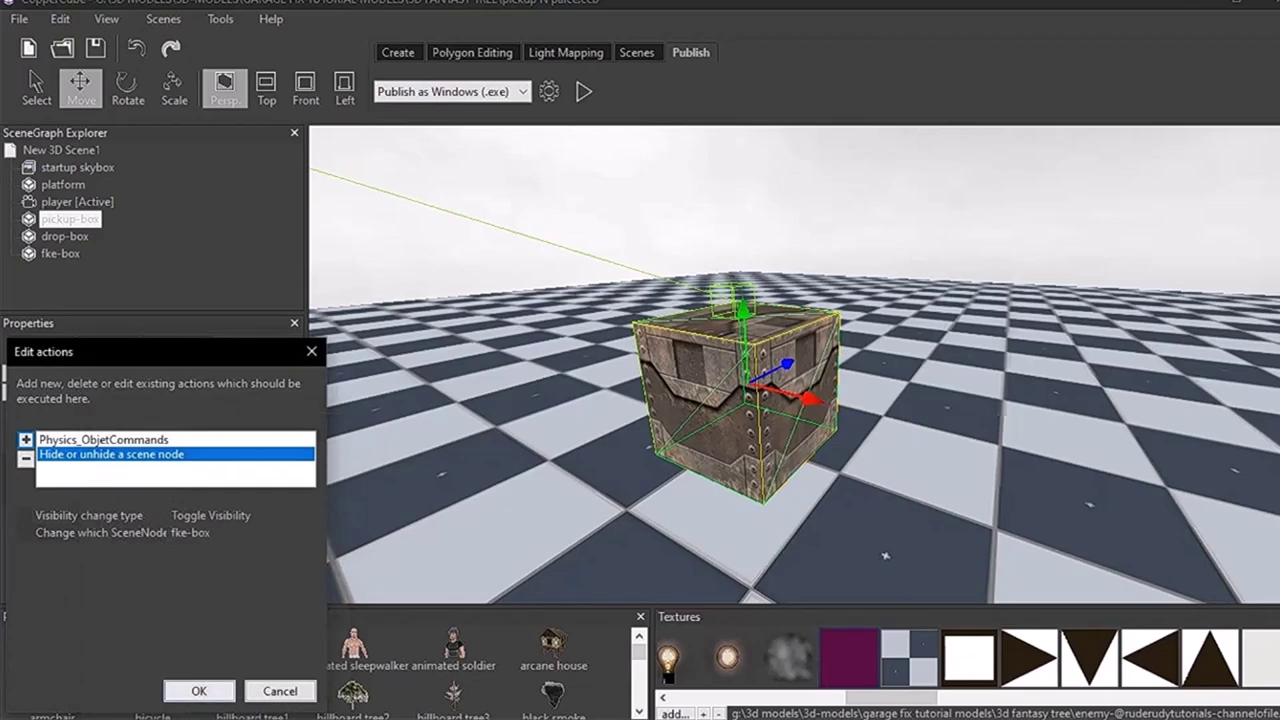
{"action": "left_click", "coordinate": [199, 691]}
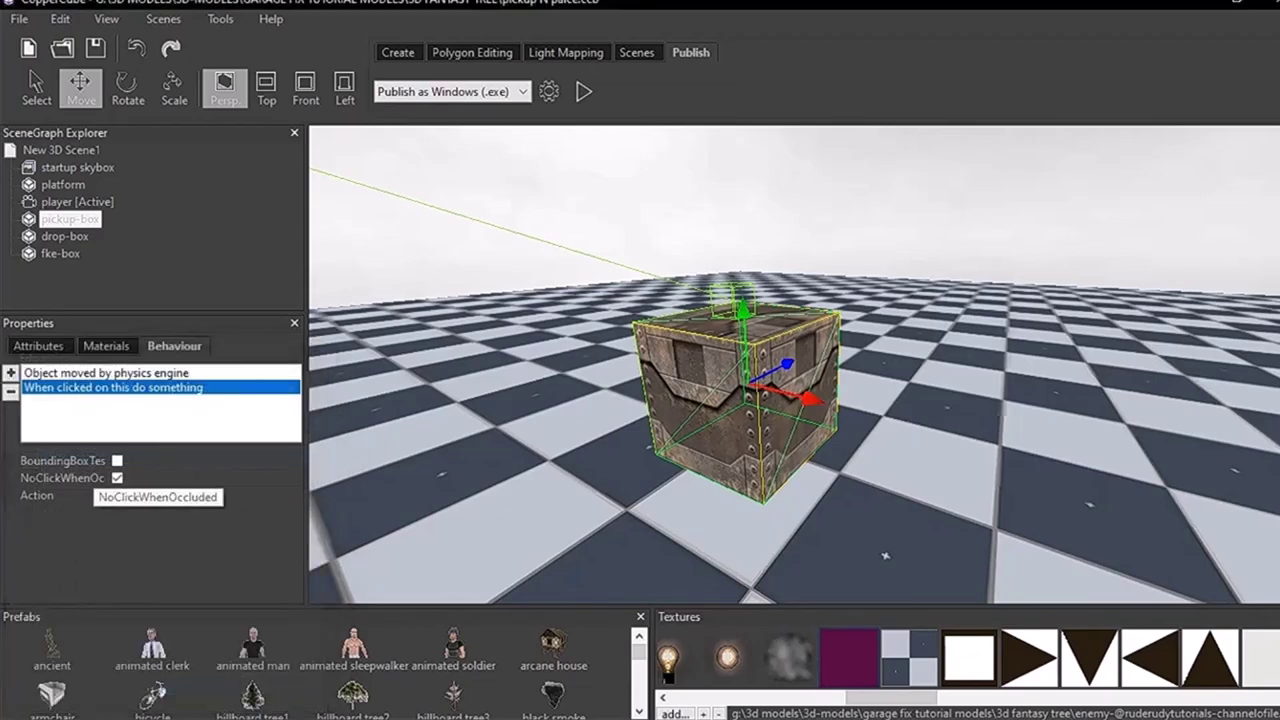
- Add an "On proximity do something" behaviour to the fke-box
{"action": "left_click", "coordinate": [39, 346]}
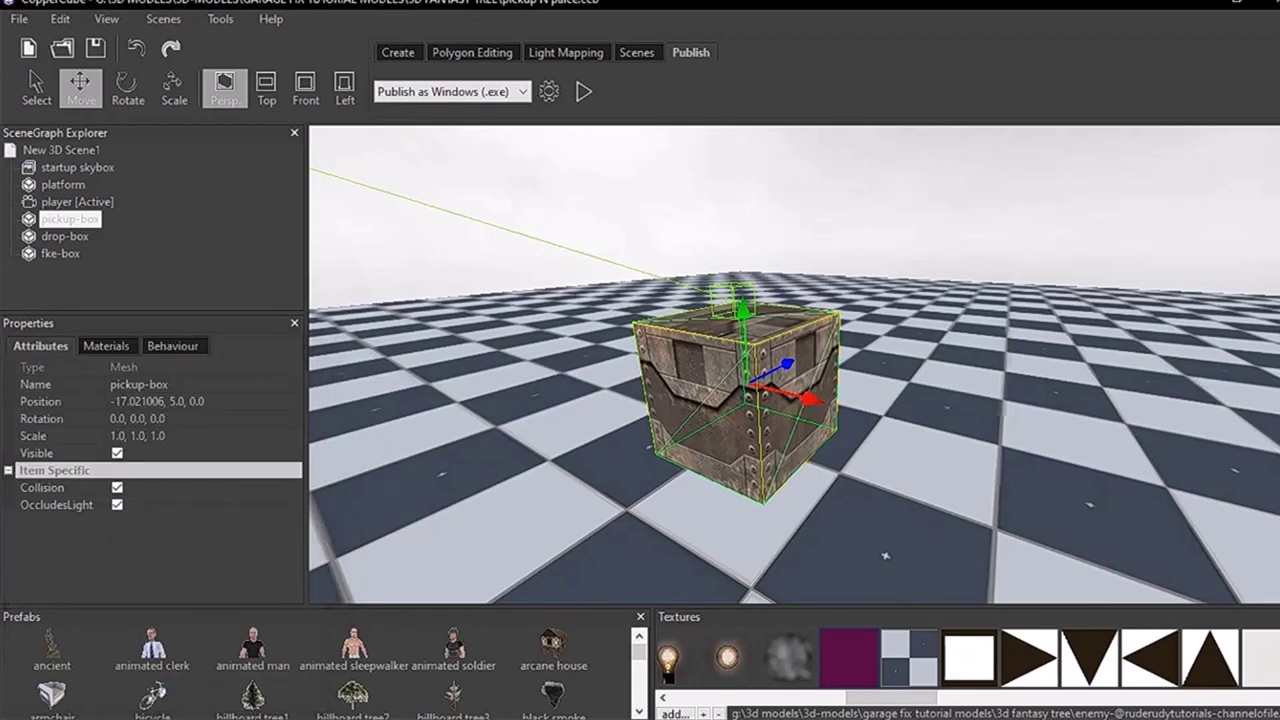
{"action": "left_click", "coordinate": [65, 237]}
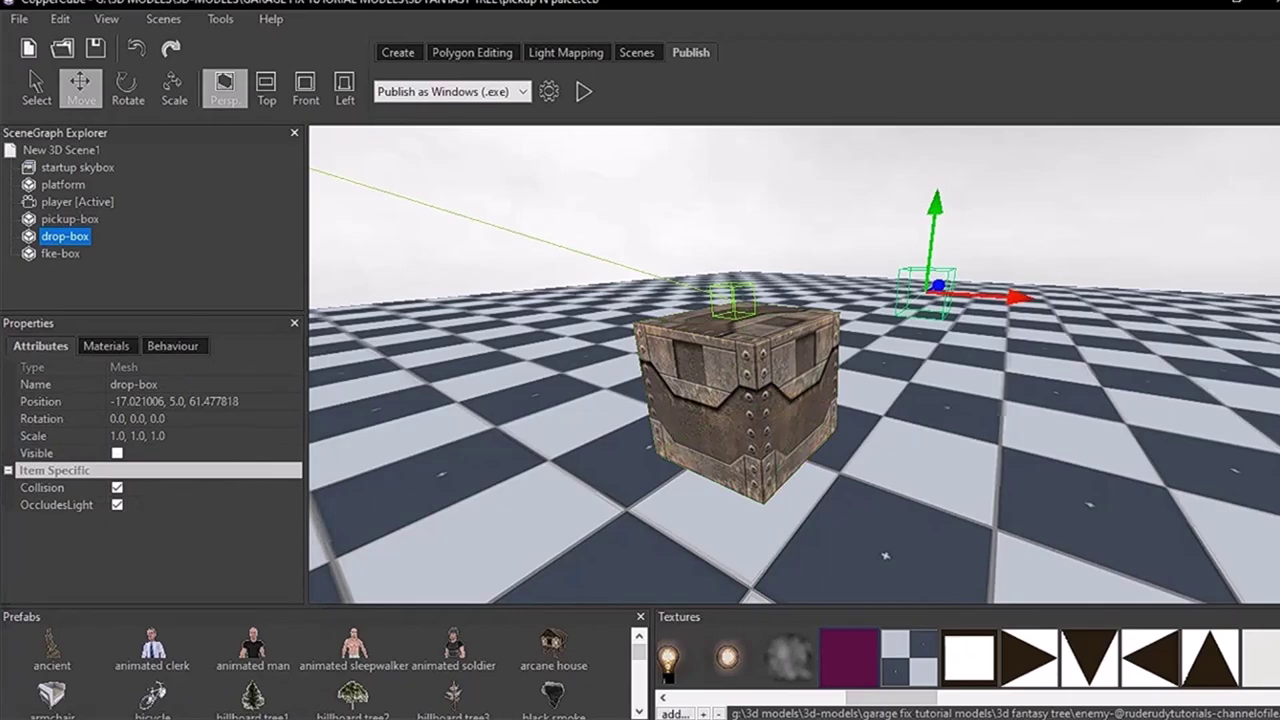
{"action": "left_click", "coordinate": [61, 254]}
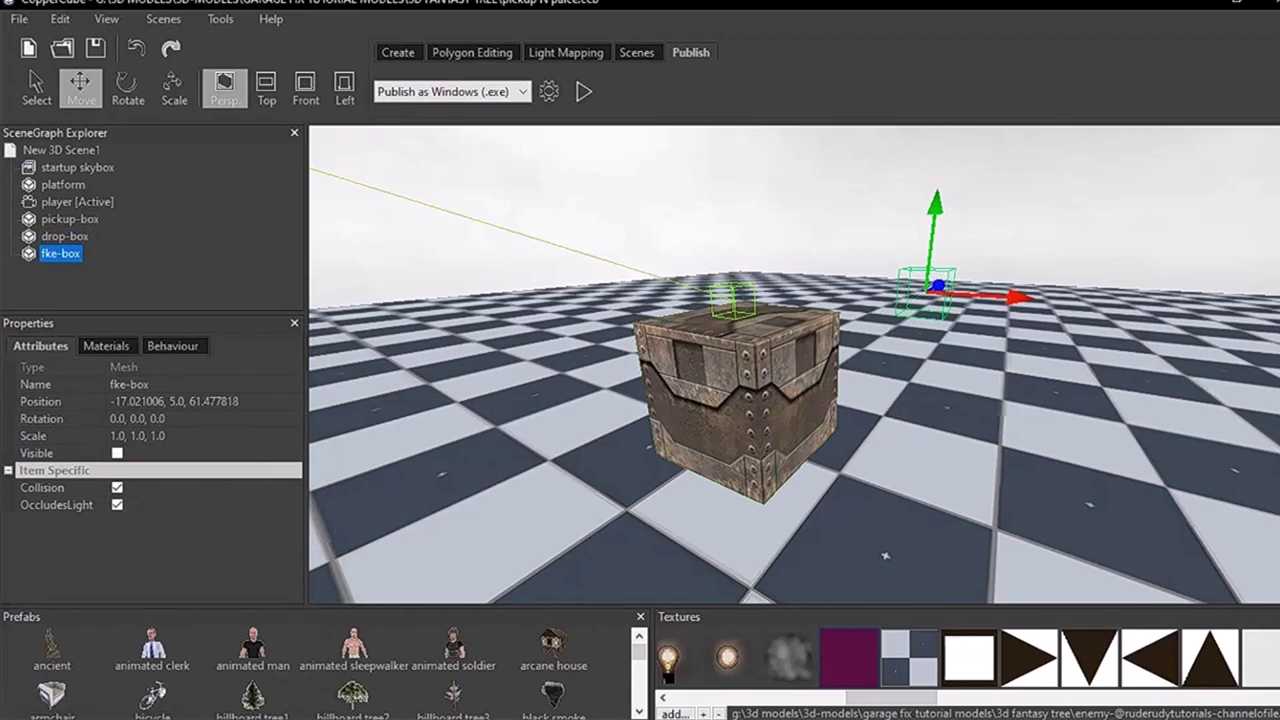
{"action": "left_click", "coordinate": [172, 345]}
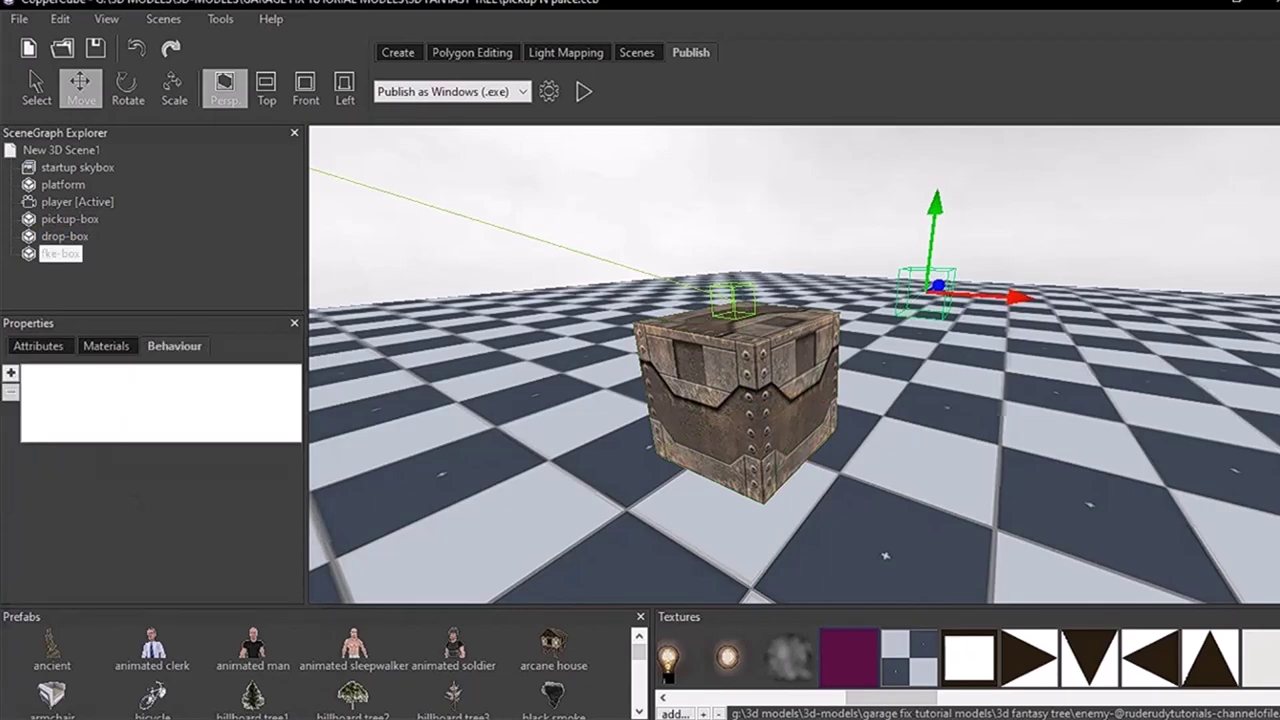
{"action": "left_click", "coordinate": [10, 373]}
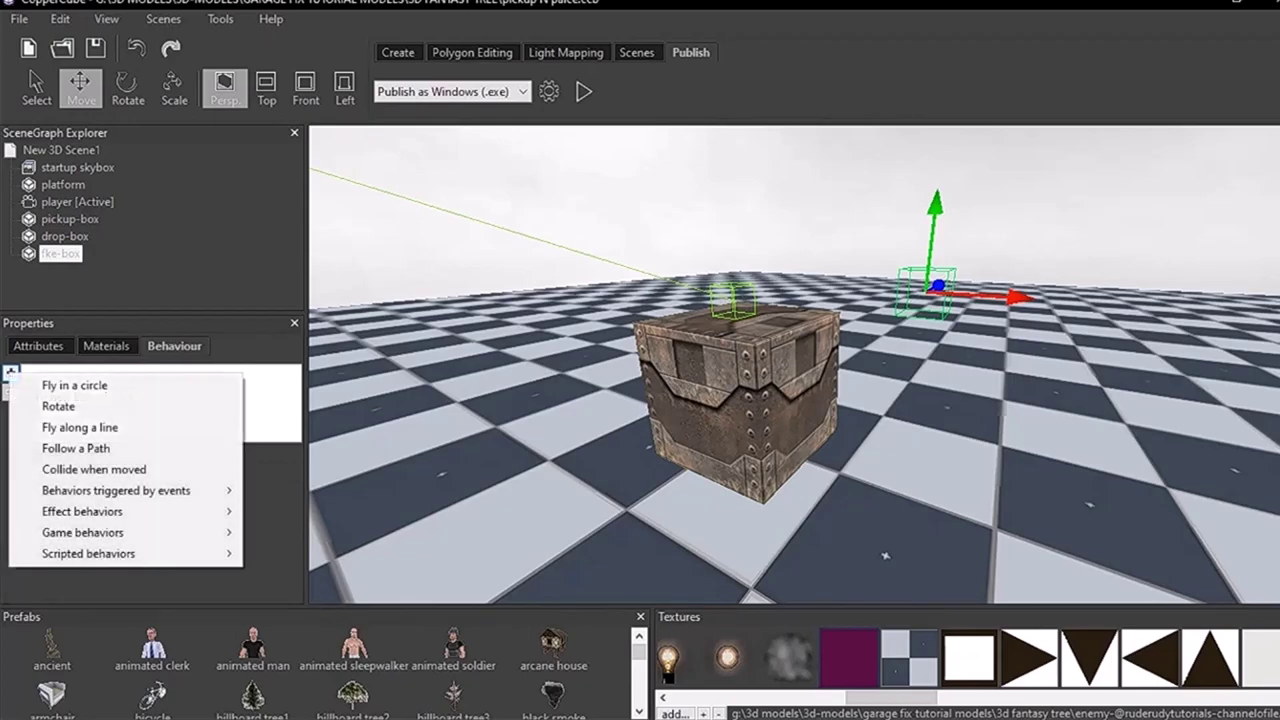
{"action": "mouse_move", "coordinate": [150, 490]}
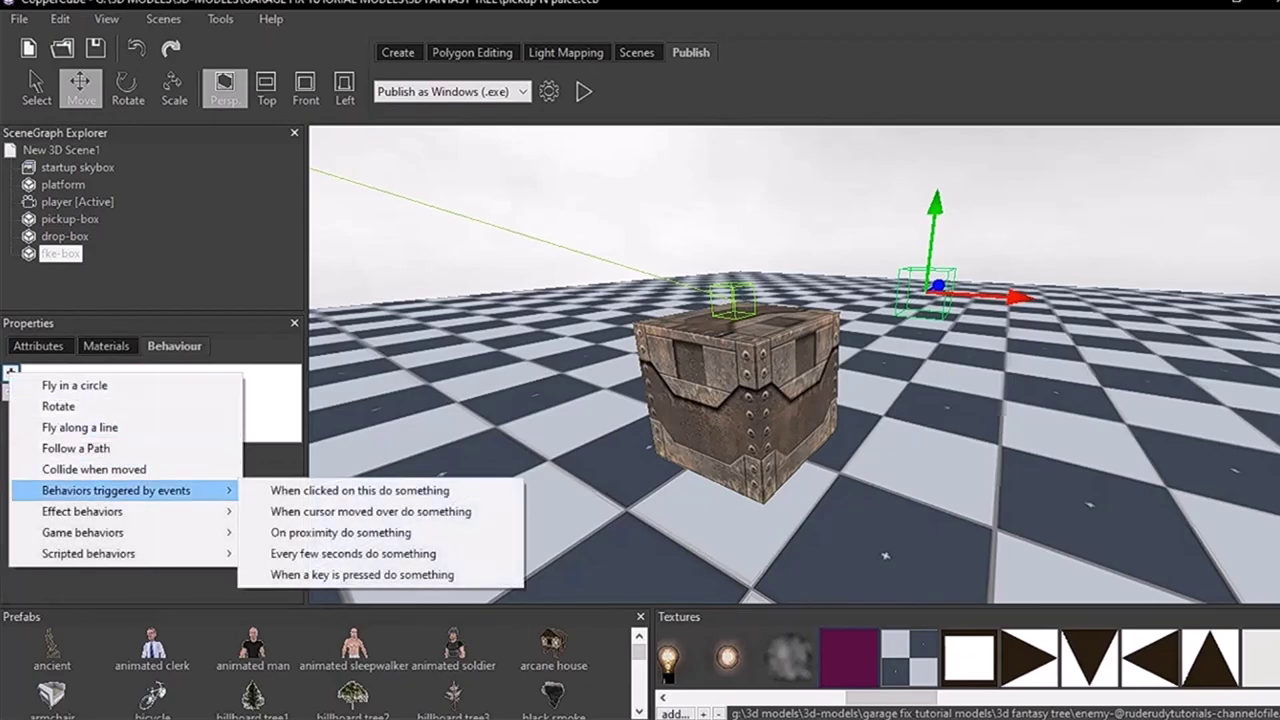
{"action": "left_click", "coordinate": [340, 532]}
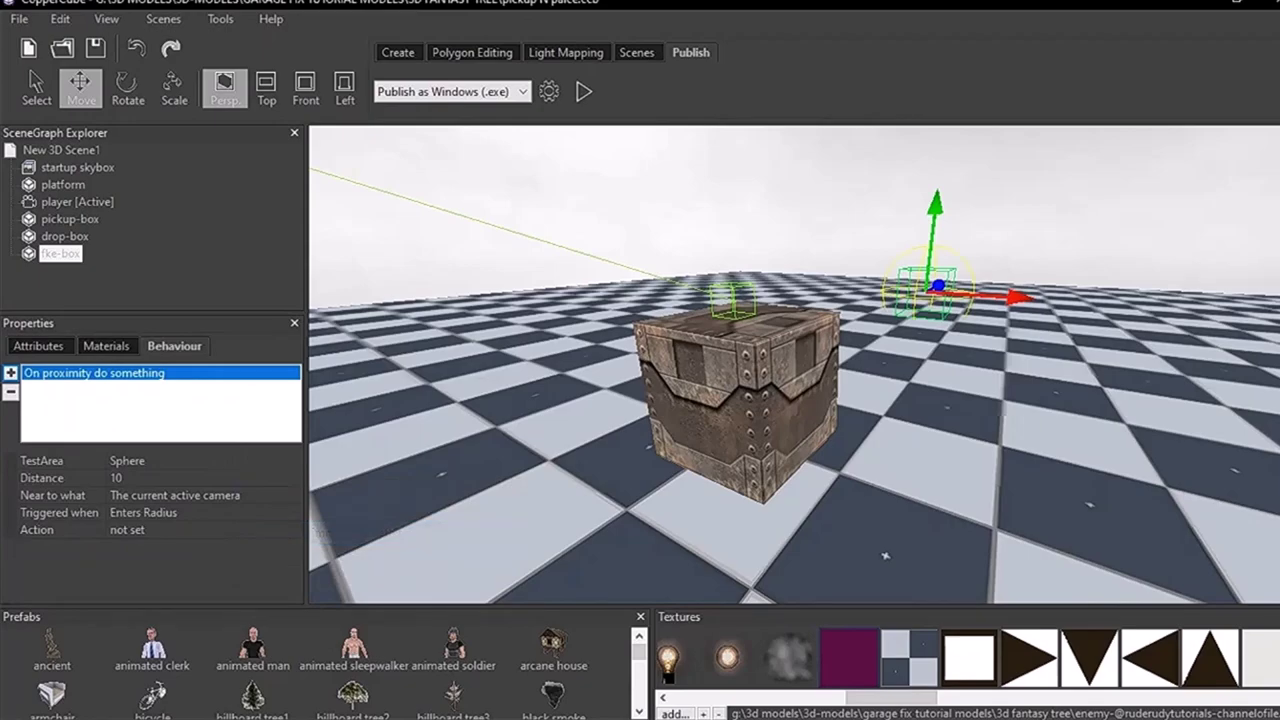
- Set the test area of the fke-box's proximity behaviour to Box
{"action": "scroll", "coordinate": [795, 364], "scroll_direction": "up", "scroll_amount": 8}
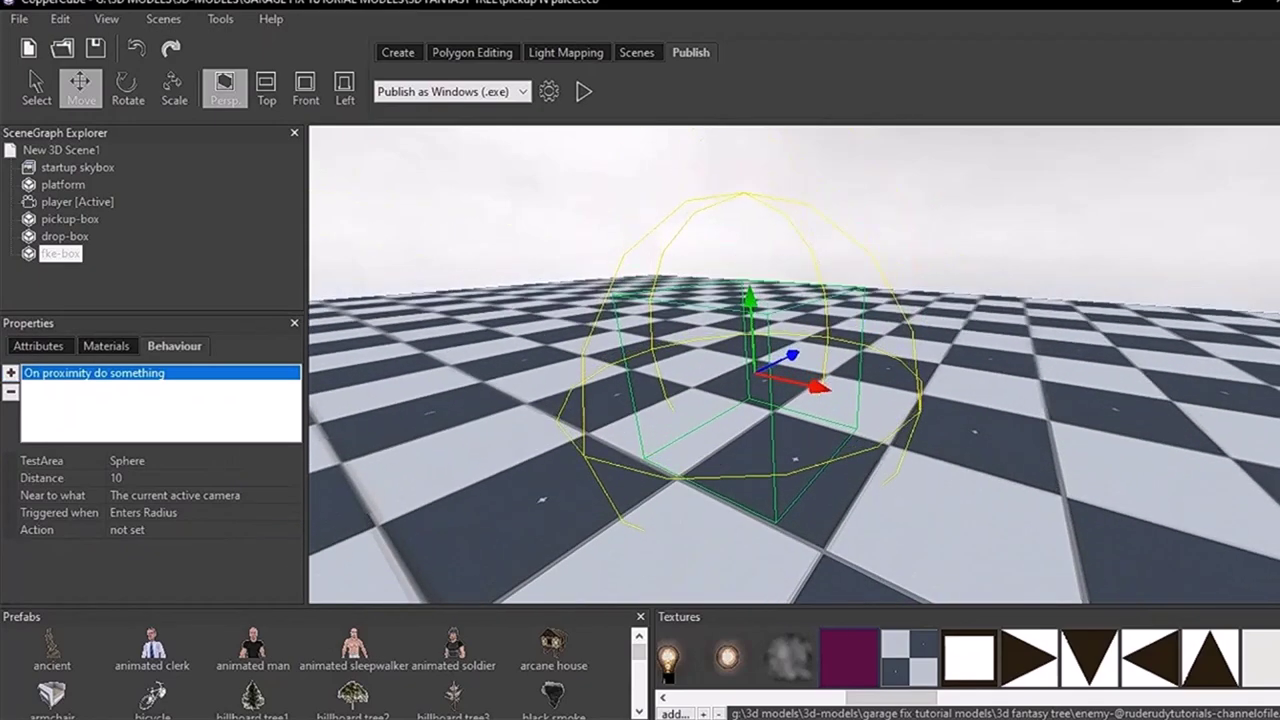
{"action": "left_click", "coordinate": [204, 461]}
{"action": "left_click", "coordinate": [293, 461]}
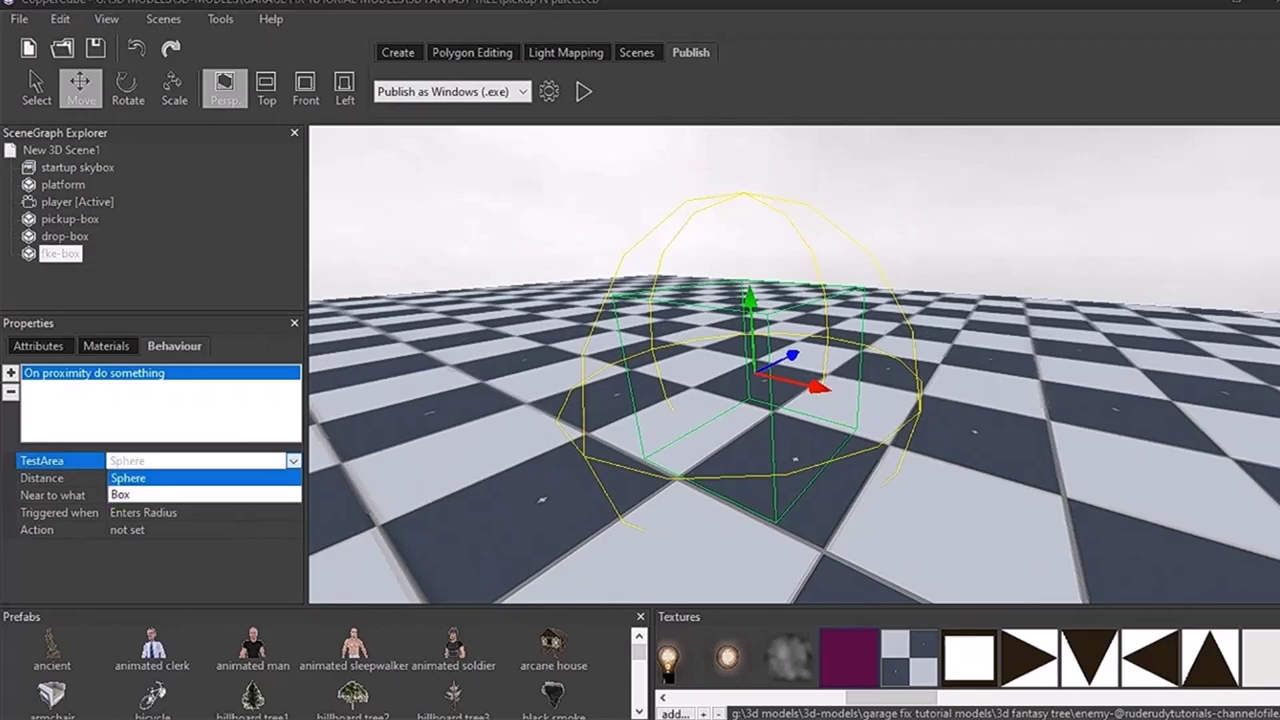
{"action": "left_click", "coordinate": [204, 495]}
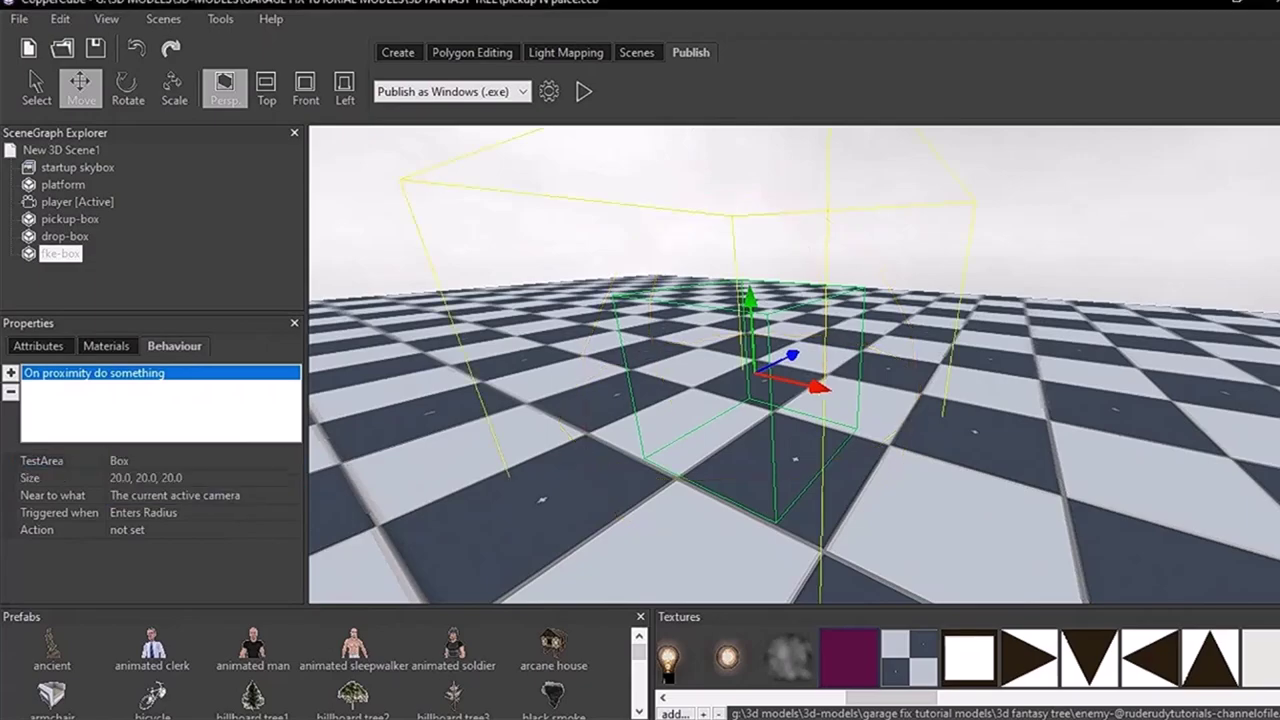
- Set the size of the fke-box's proximity test area to 15.0, 15.0, 15.0
{"action": "scroll", "coordinate": [794, 365], "scroll_direction": "down", "scroll_amount": 3}
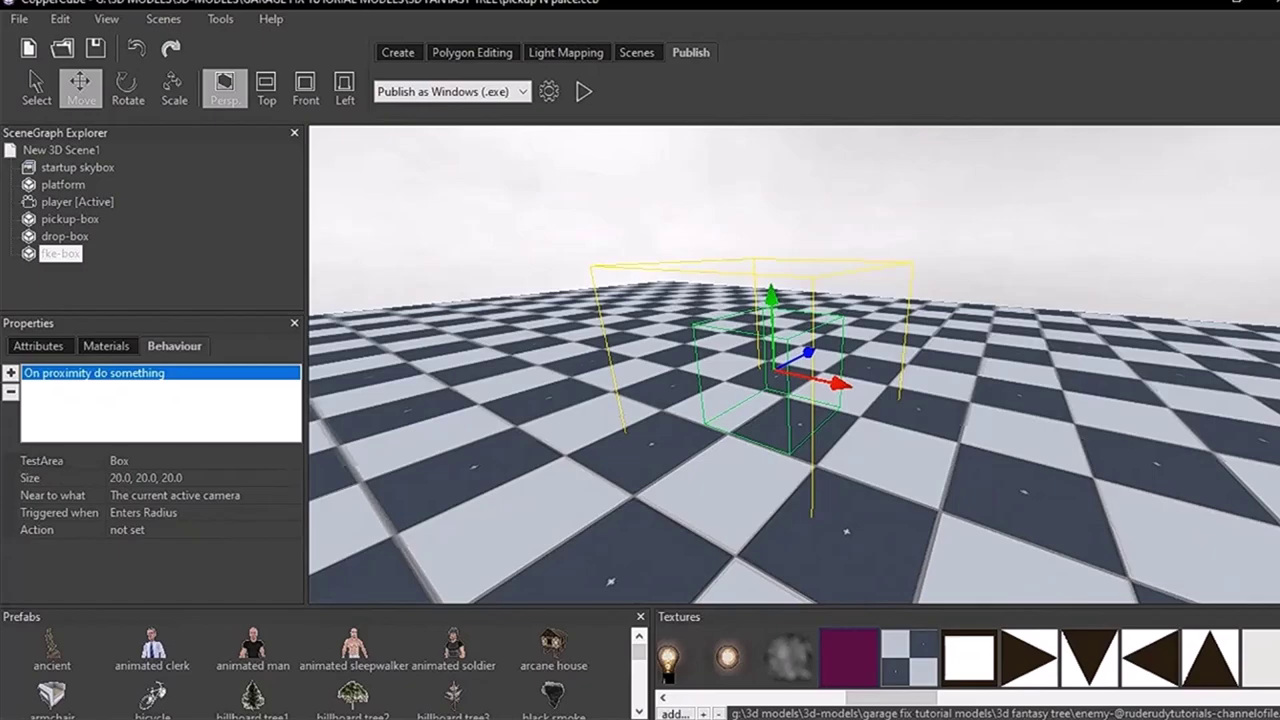
{"action": "left_click", "coordinate": [113, 478]}
{"action": "left_click", "coordinate": [113, 478]}
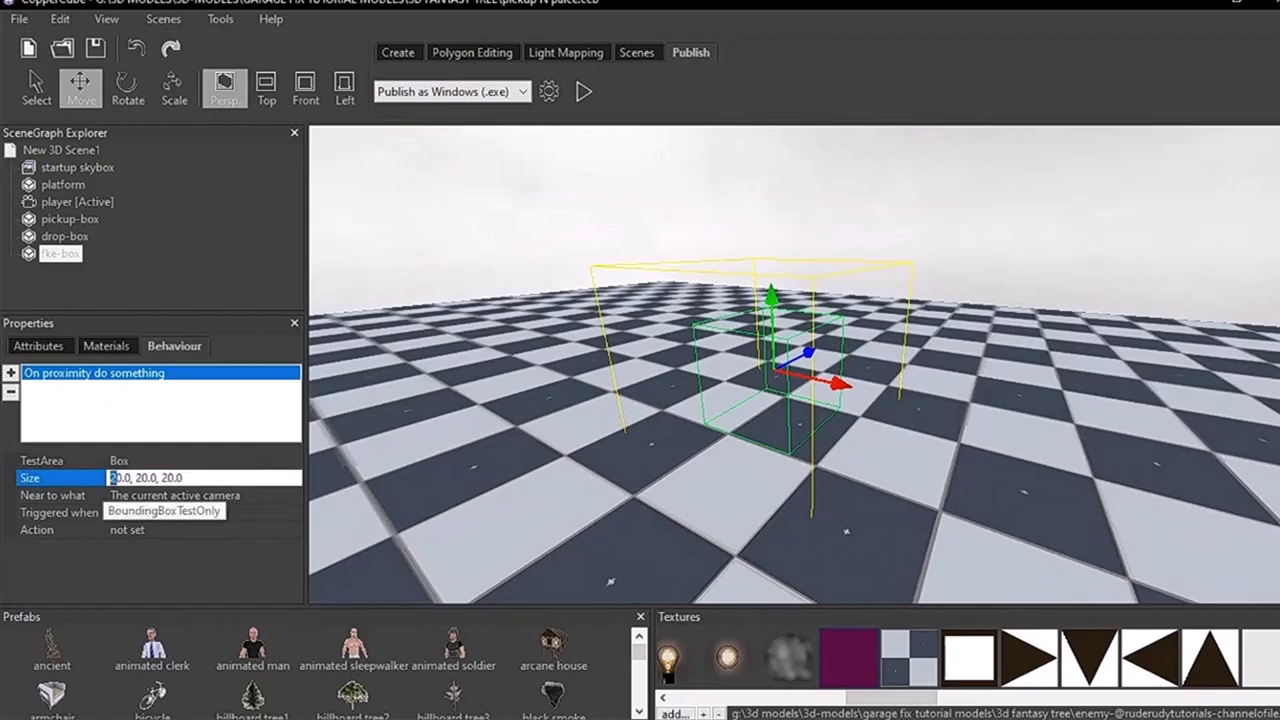
{"action": "type", "text": "1"}
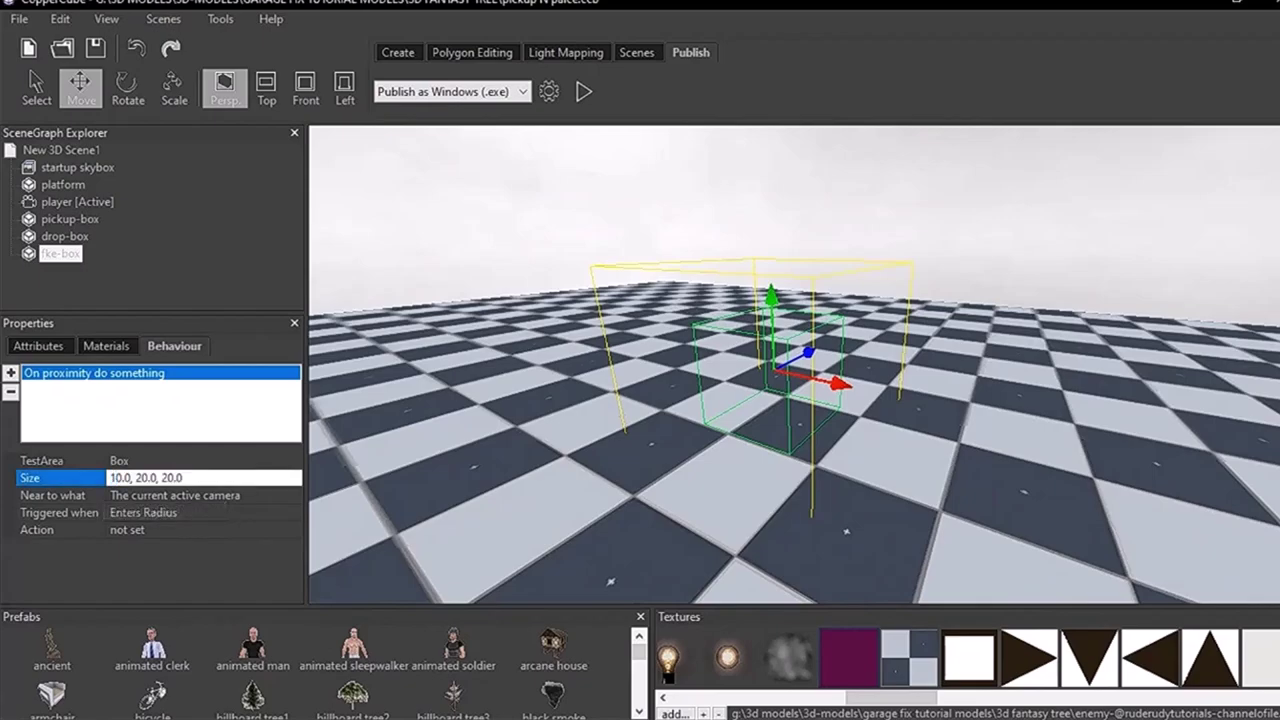
{"action": "left_click_drag", "start_coordinate": [136, 478], "coordinate": [143, 478]}
{"action": "type", "text": "1"}
{"action": "key", "text": "Right"}
{"action": "key", "text": "Right"}
{"action": "key", "text": "Right"}
{"action": "key", "text": "Right"}
{"action": "key", "text": "Right"}
{"action": "key", "text": "Delete"}
{"action": "type", "text": "1"}
{"action": "left_click_drag", "start_coordinate": [122, 478], "coordinate": [116, 478]}
{"action": "type", "text": "5"}
{"action": "left_click_drag", "start_coordinate": [142, 478], "coordinate": [149, 478]}
{"action": "type", "text": "5"}
{"action": "key", "text": "Right"}
{"action": "key", "text": "Right"}
{"action": "key", "text": "Right"}
{"action": "key", "text": "Right"}
{"action": "key", "text": "Right"}
{"action": "key", "text": "shift+Right"}
{"action": "type", "text": "5"}
{"action": "key", "text": "Return"}
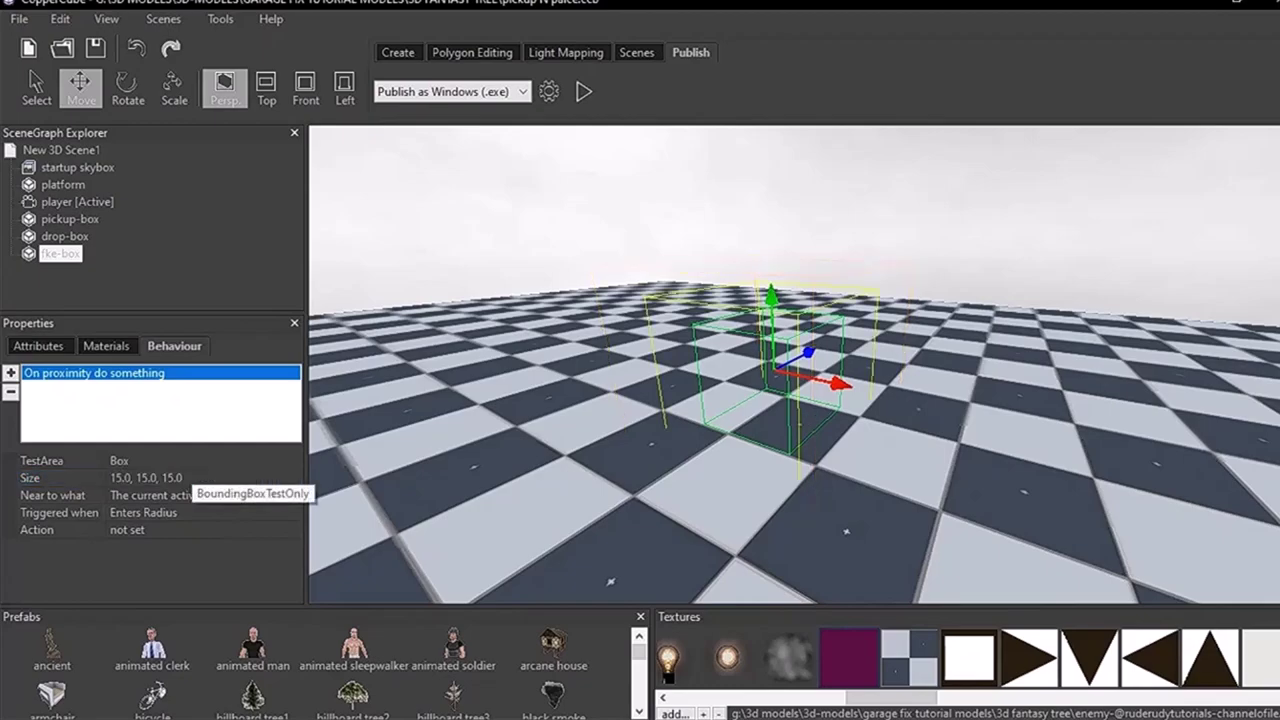
- Add a "Hide or unhide a scene node" action to the fke-box's "On proximity do something" behaviour
{"action": "middle_click_drag", "start_coordinate": [775, 372], "coordinate": [729, 371]}
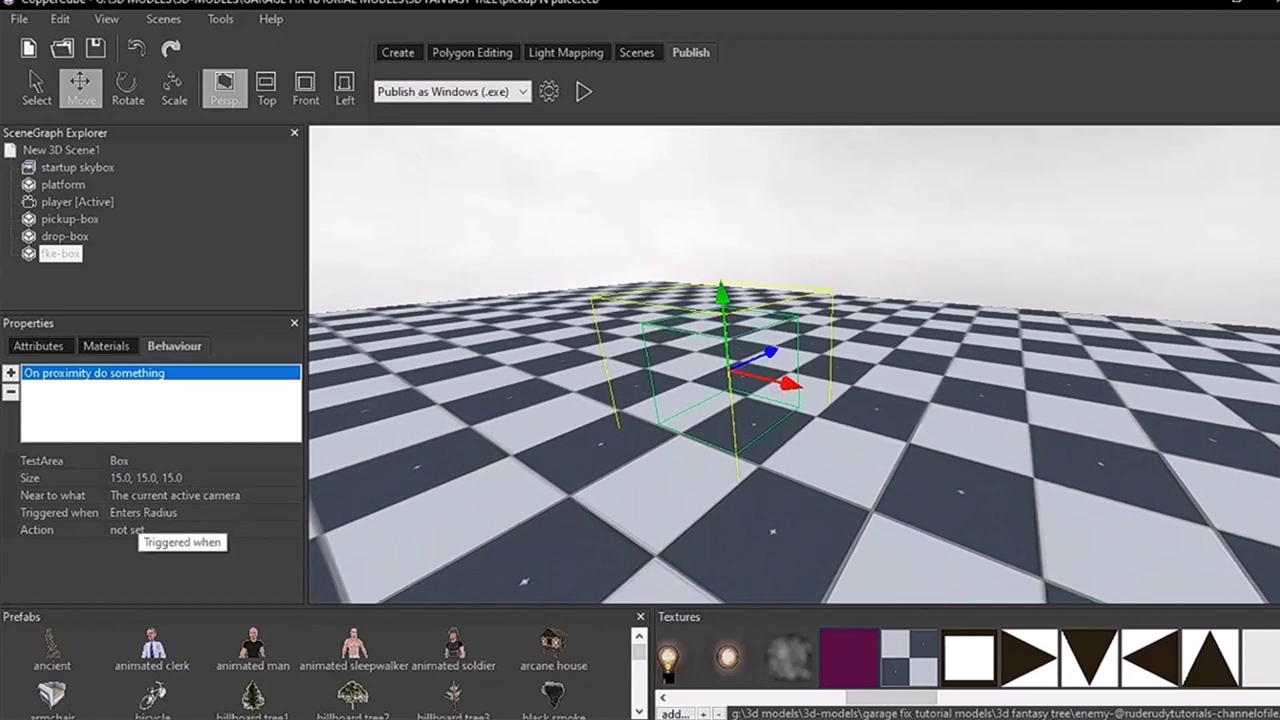
{"action": "left_click", "coordinate": [130, 530]}
{"action": "left_click", "coordinate": [294, 529]}
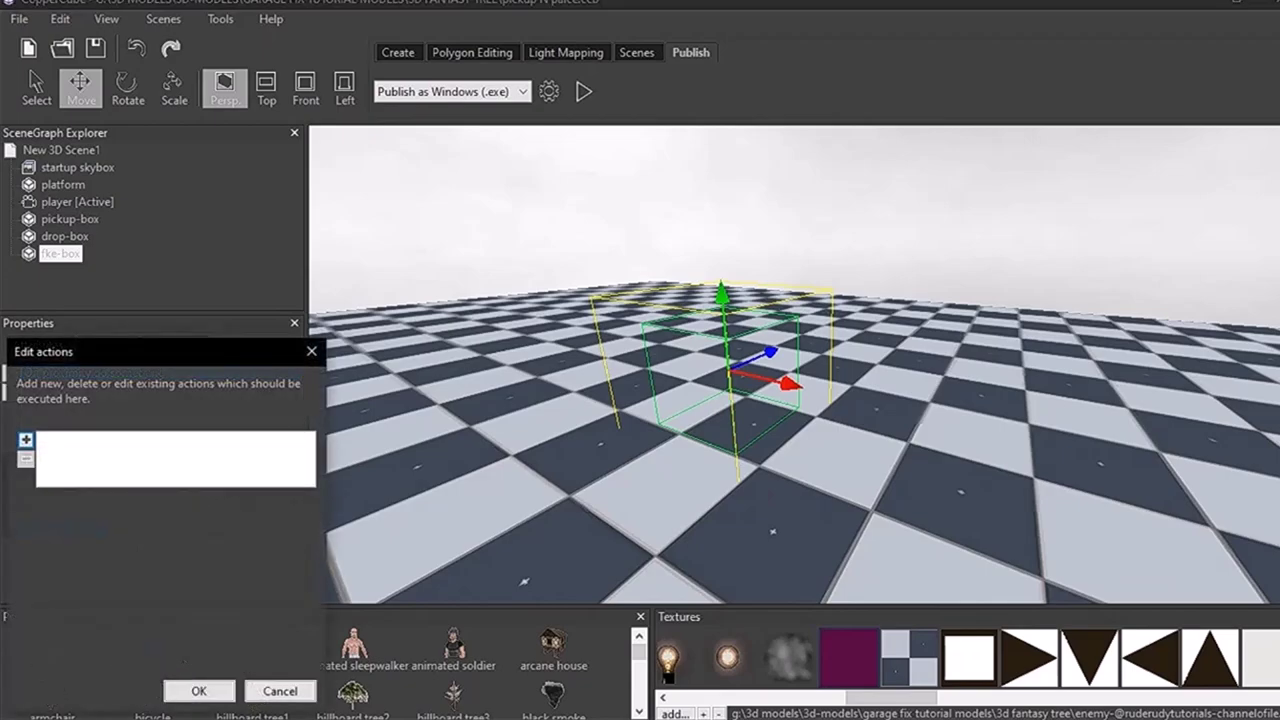
{"action": "left_click", "coordinate": [25, 440]}
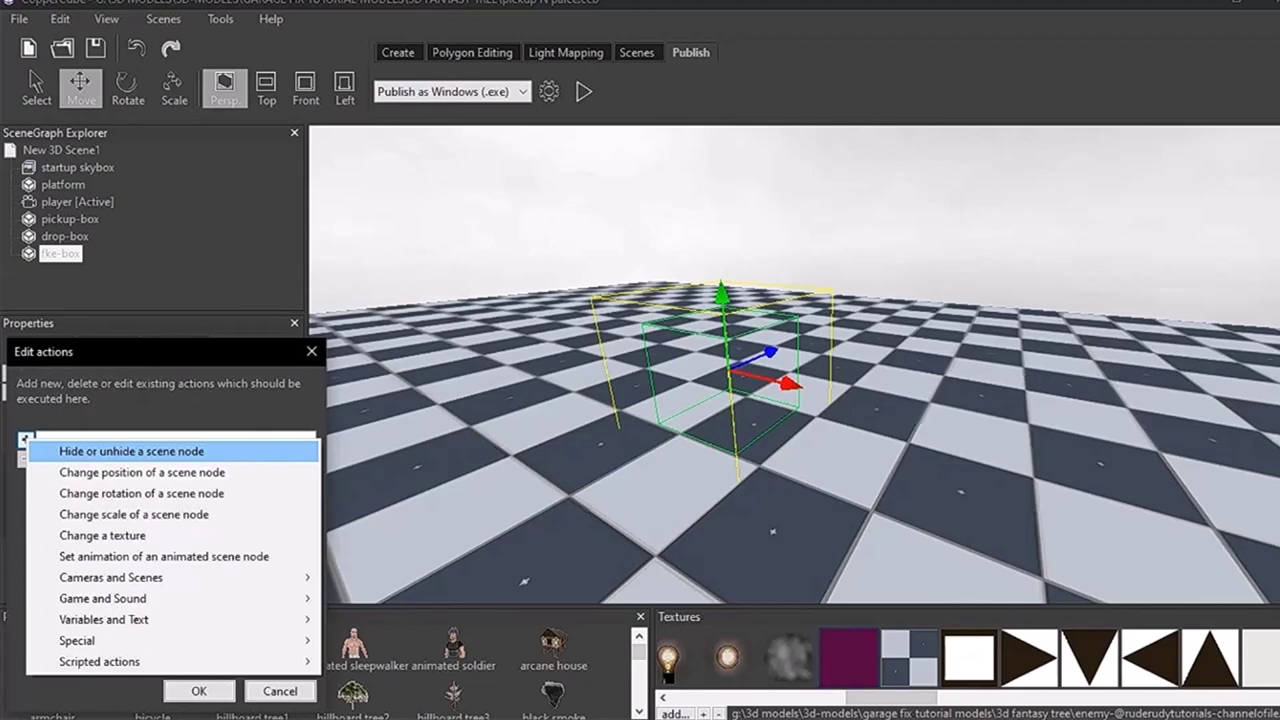
{"action": "left_click", "coordinate": [131, 451]}
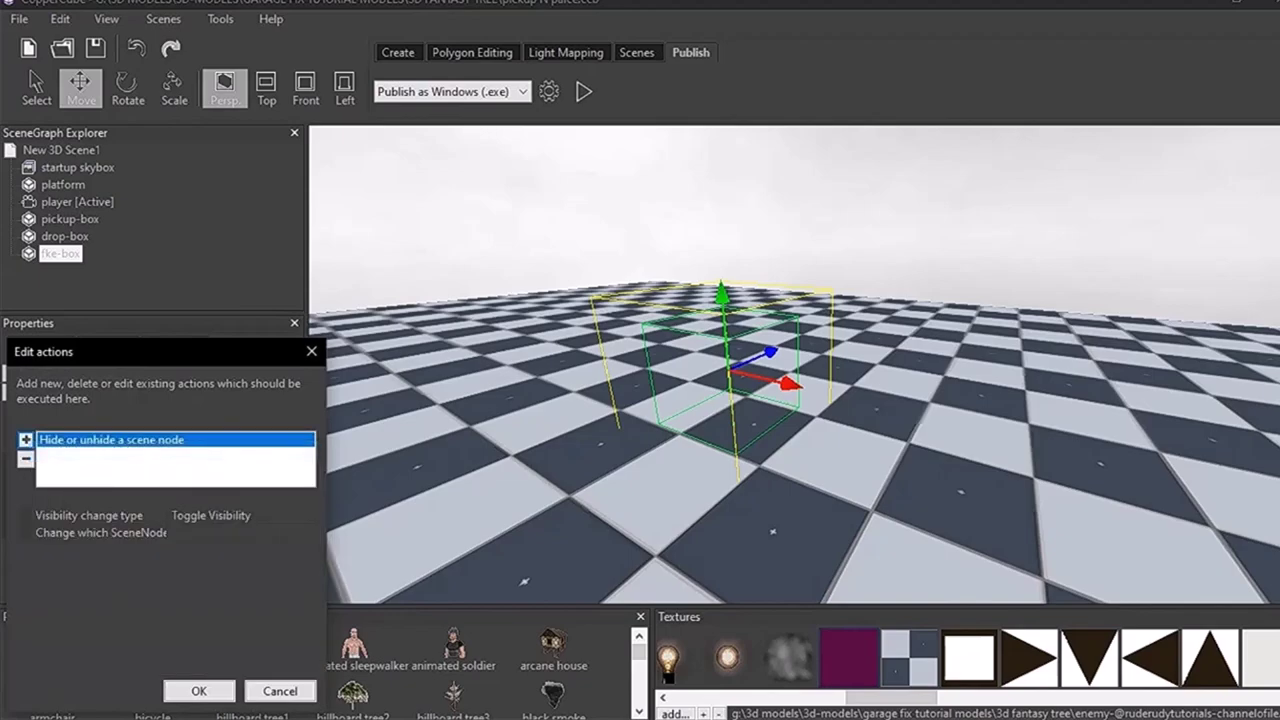
- Set drop-box as the scene node whose visibility the proximity action toggles
{"action": "left_click", "coordinate": [238, 516]}
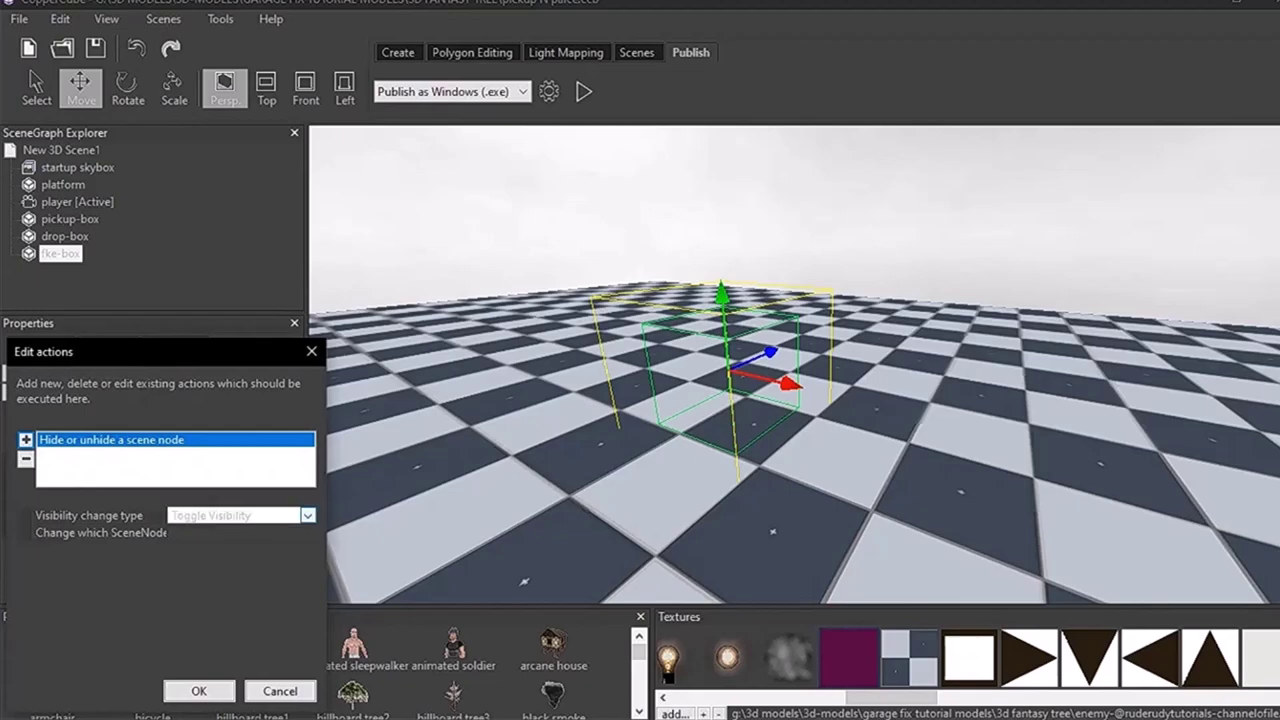
{"action": "left_click", "coordinate": [302, 533]}
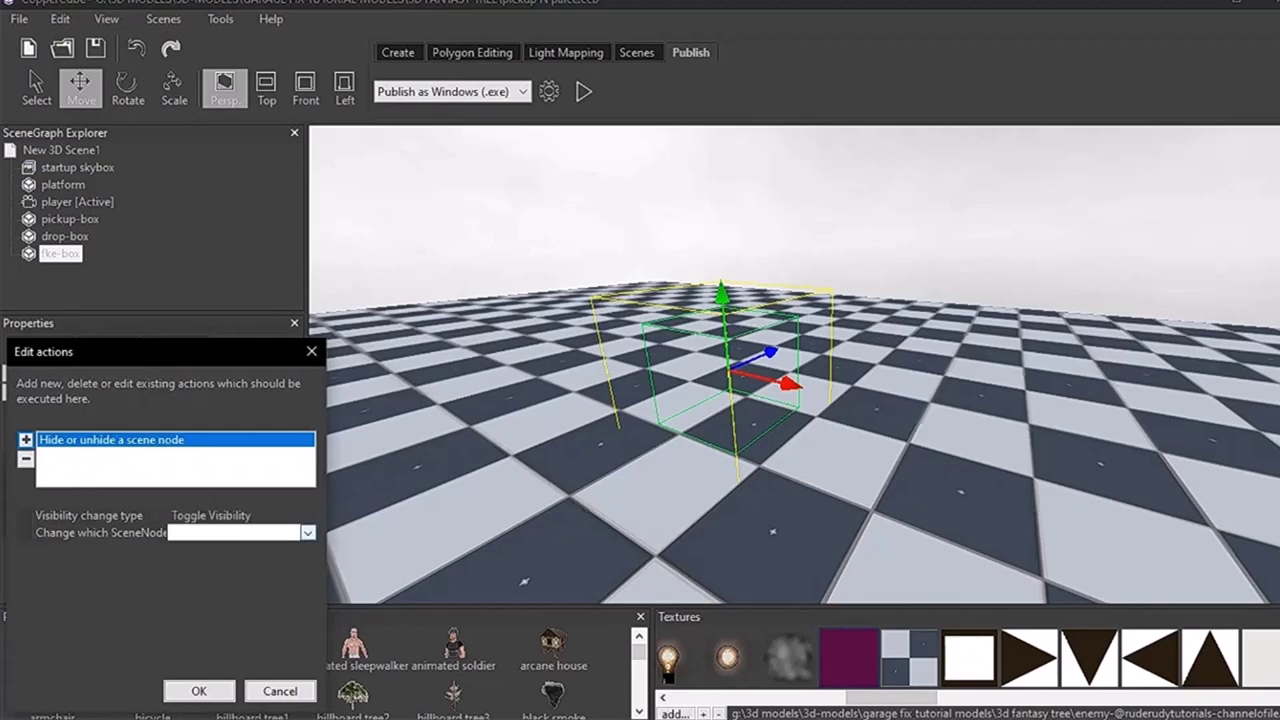
{"action": "left_click", "coordinate": [308, 533]}
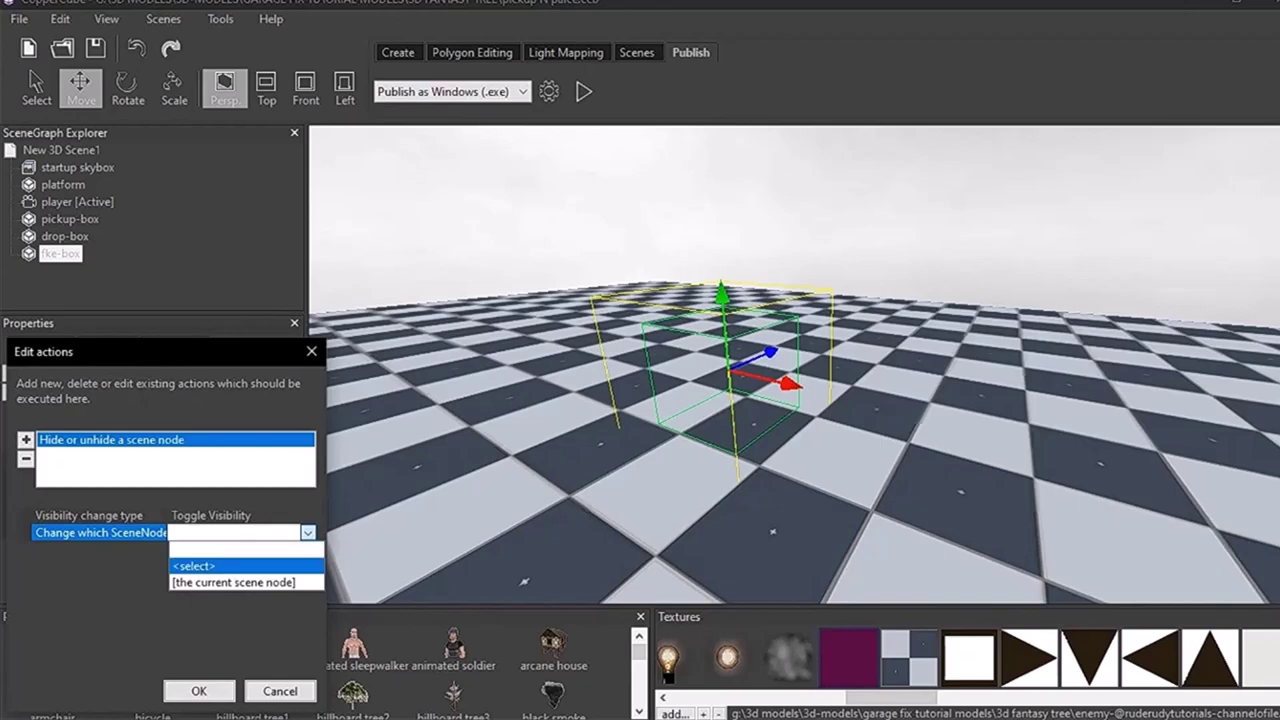
{"action": "left_click", "coordinate": [193, 566]}
{"action": "left_click", "coordinate": [154, 548]}
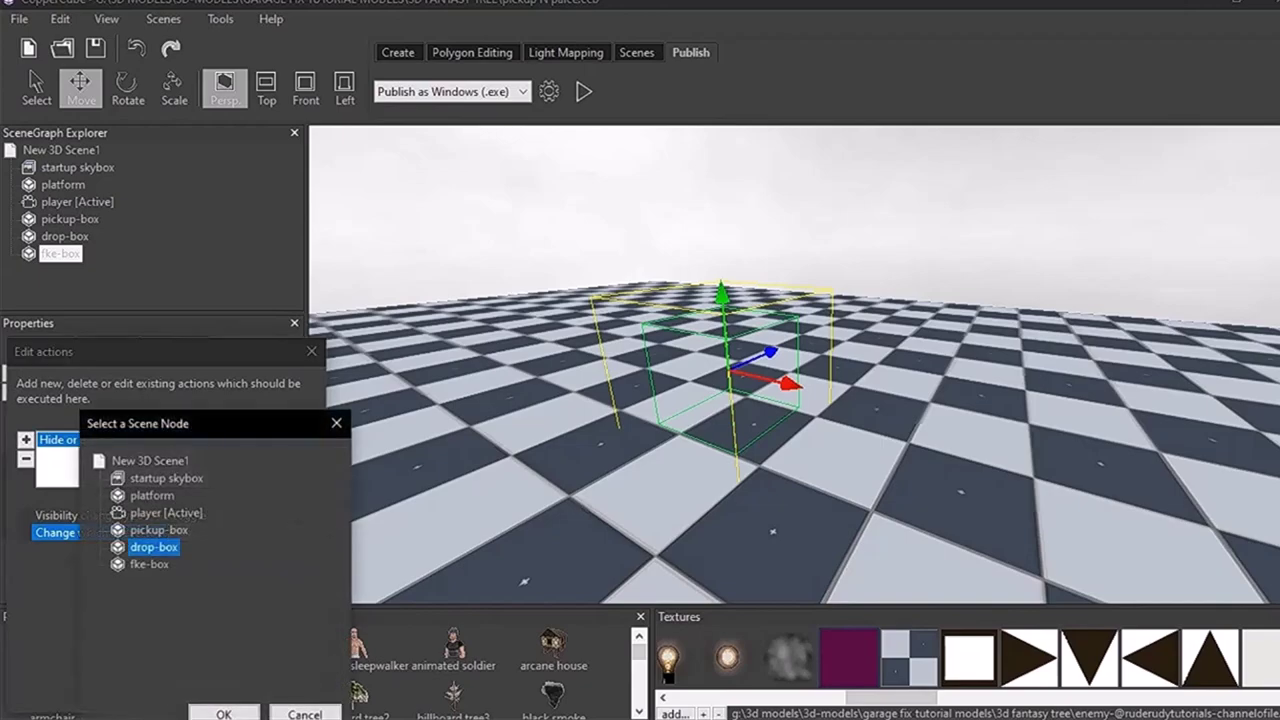
{"action": "left_click", "coordinate": [224, 713]}
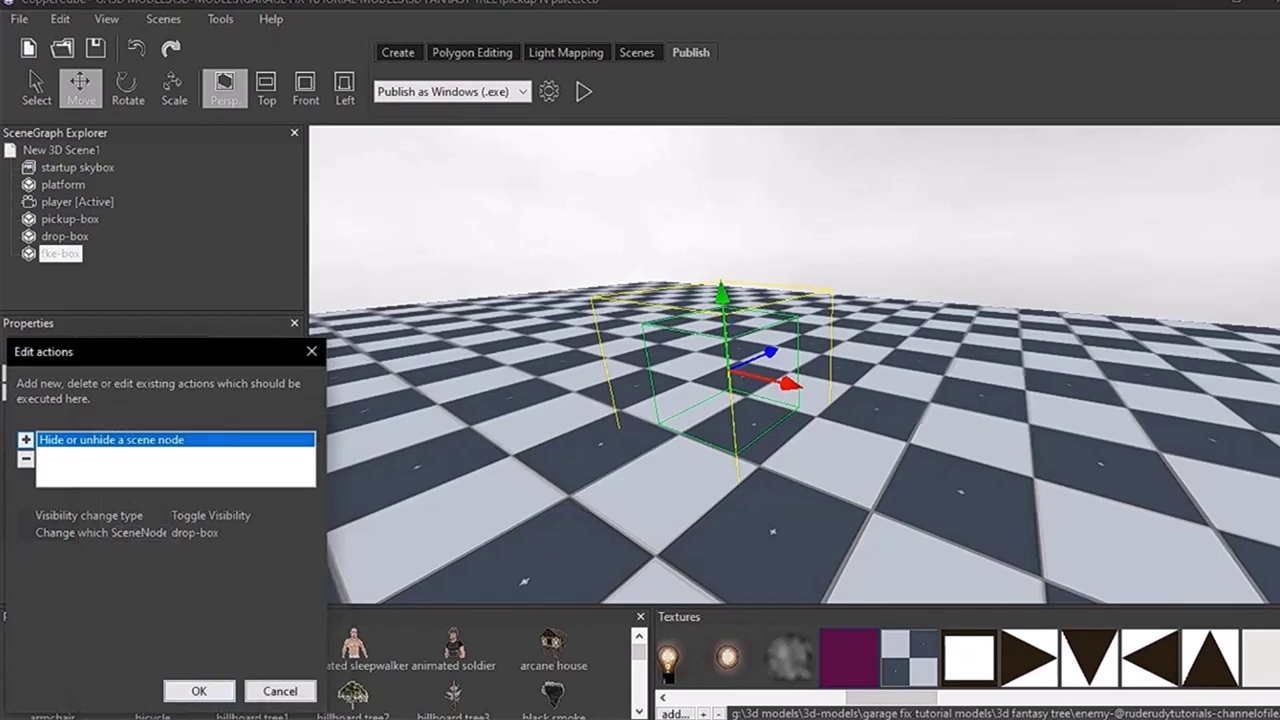
- Add a "Delete a scene node" action to the fke-box's proximity action list
{"action": "left_click", "coordinate": [26, 439]}
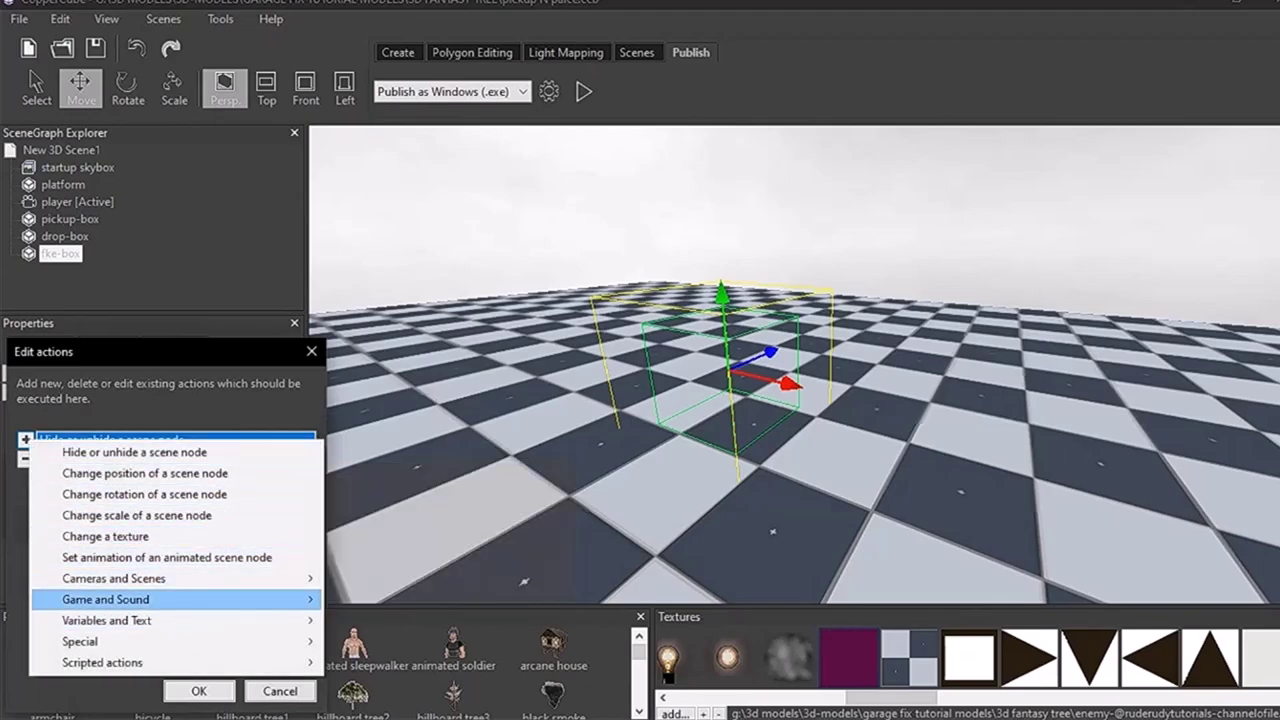
{"action": "mouse_move", "coordinate": [250, 599]}
{"action": "left_click", "coordinate": [400, 598]}
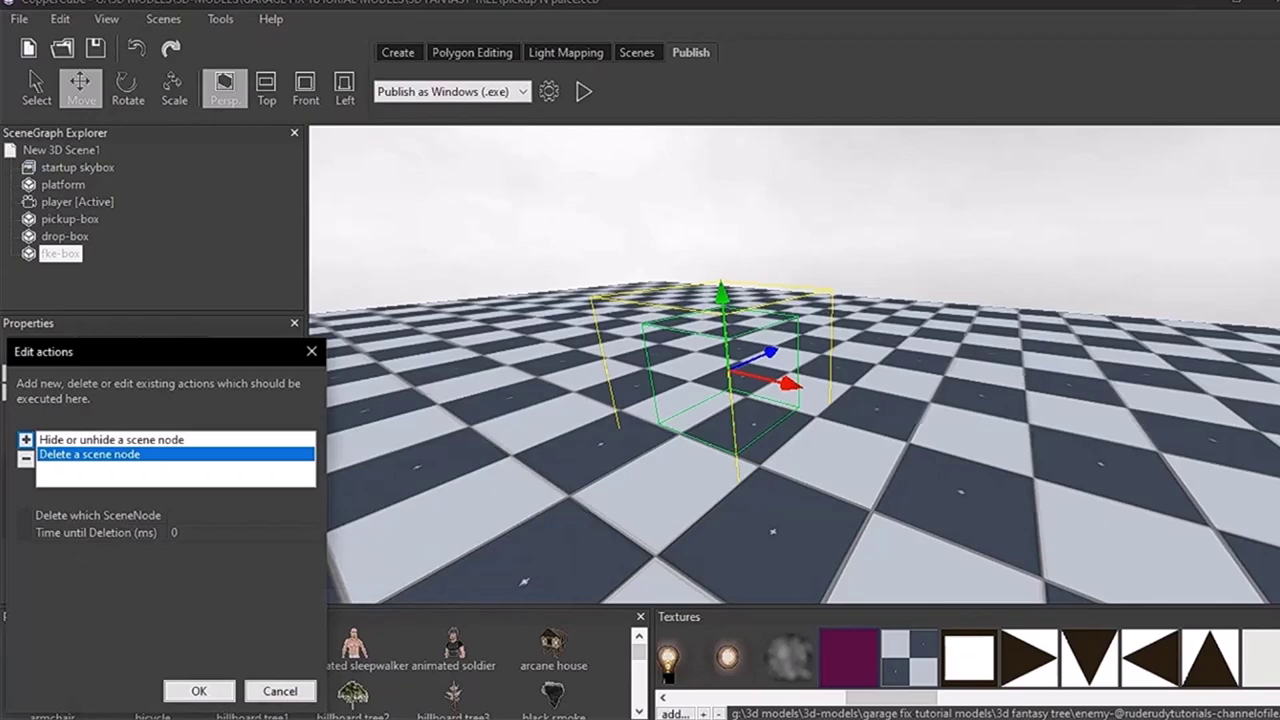
- Set the delete action to remove pickup-box with a time until deletion of 1 ms, and confirm the action list
{"action": "left_click", "coordinate": [240, 515]}
{"action": "left_click", "coordinate": [307, 515]}
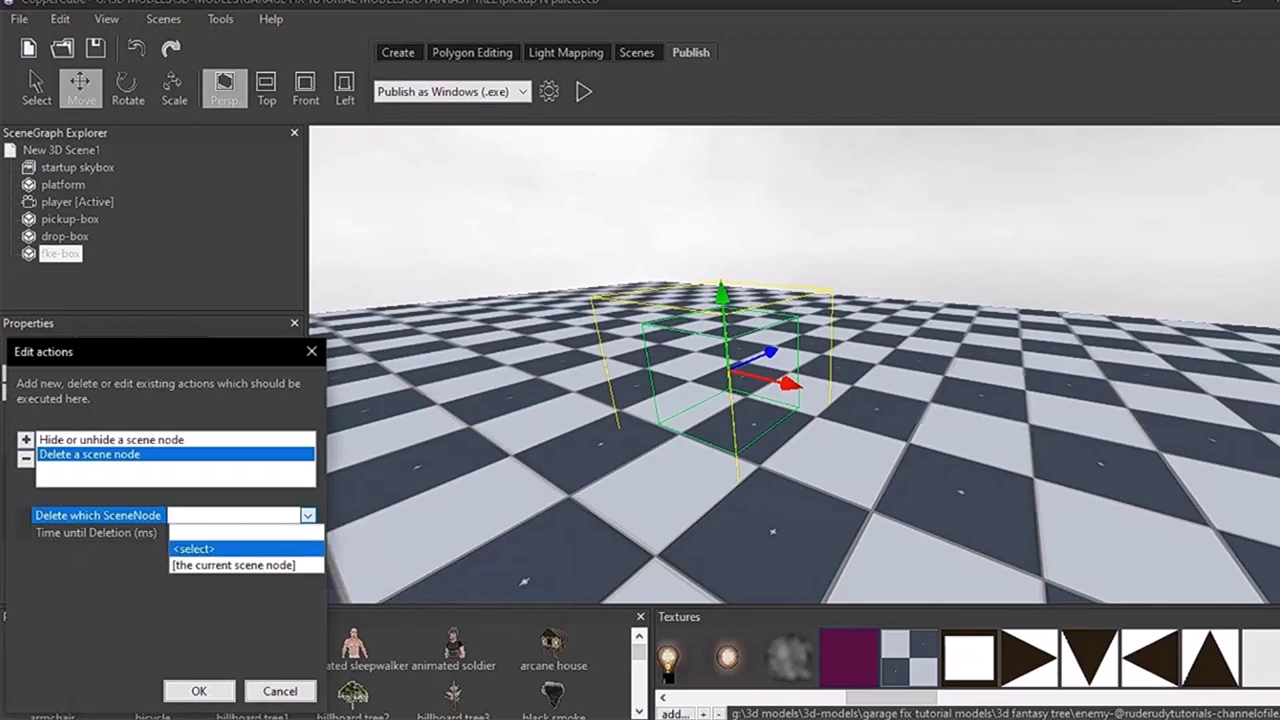
{"action": "left_click", "coordinate": [194, 549]}
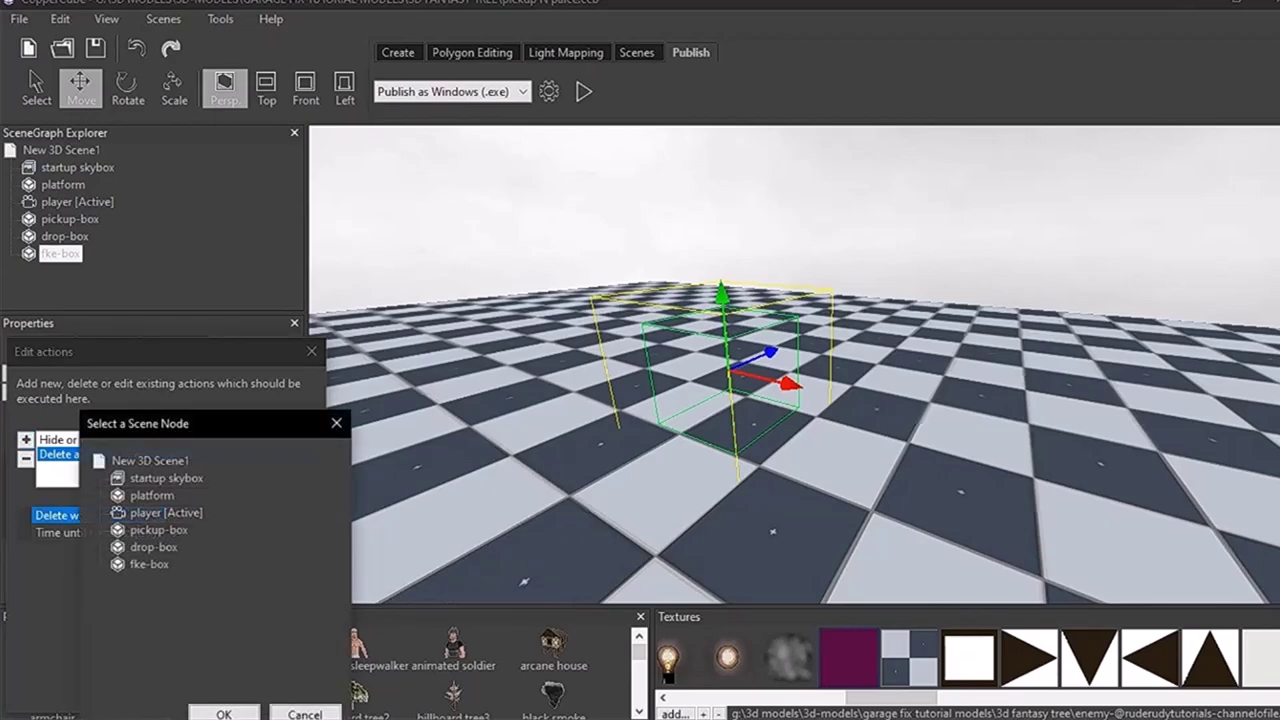
{"action": "left_click", "coordinate": [159, 530]}
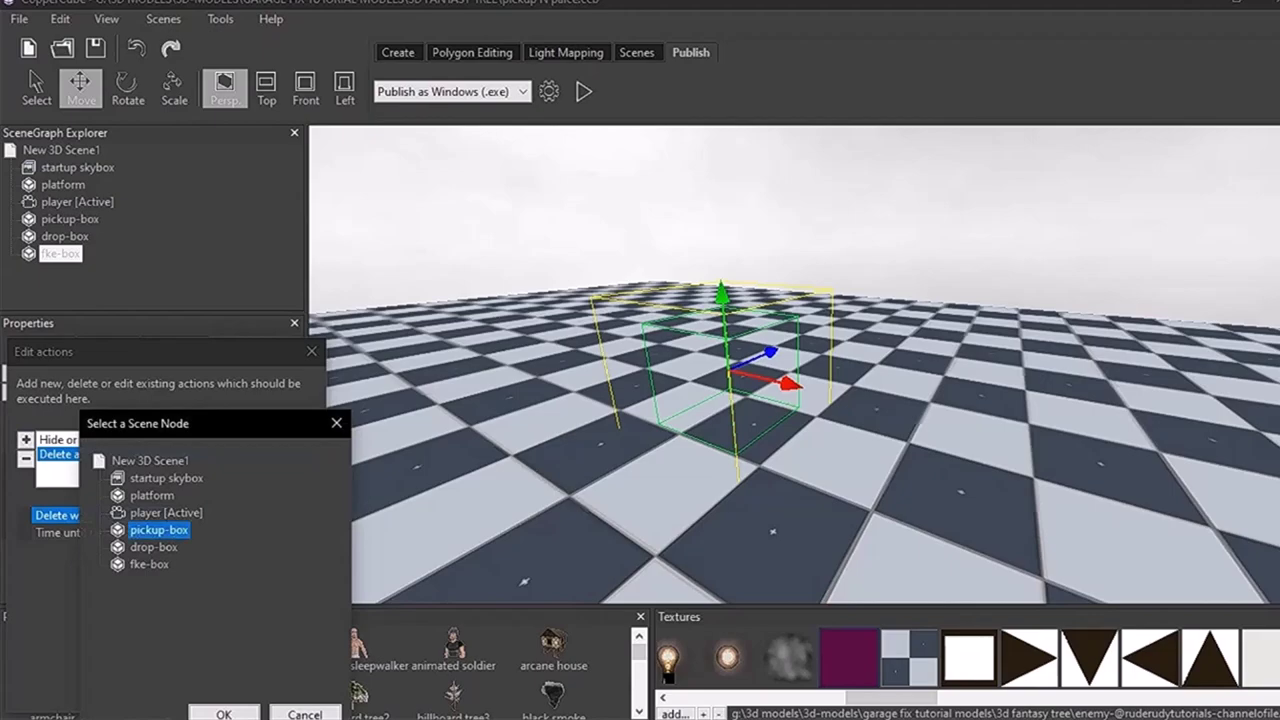
{"action": "left_click", "coordinate": [224, 714]}
{"action": "left_click", "coordinate": [205, 532]}
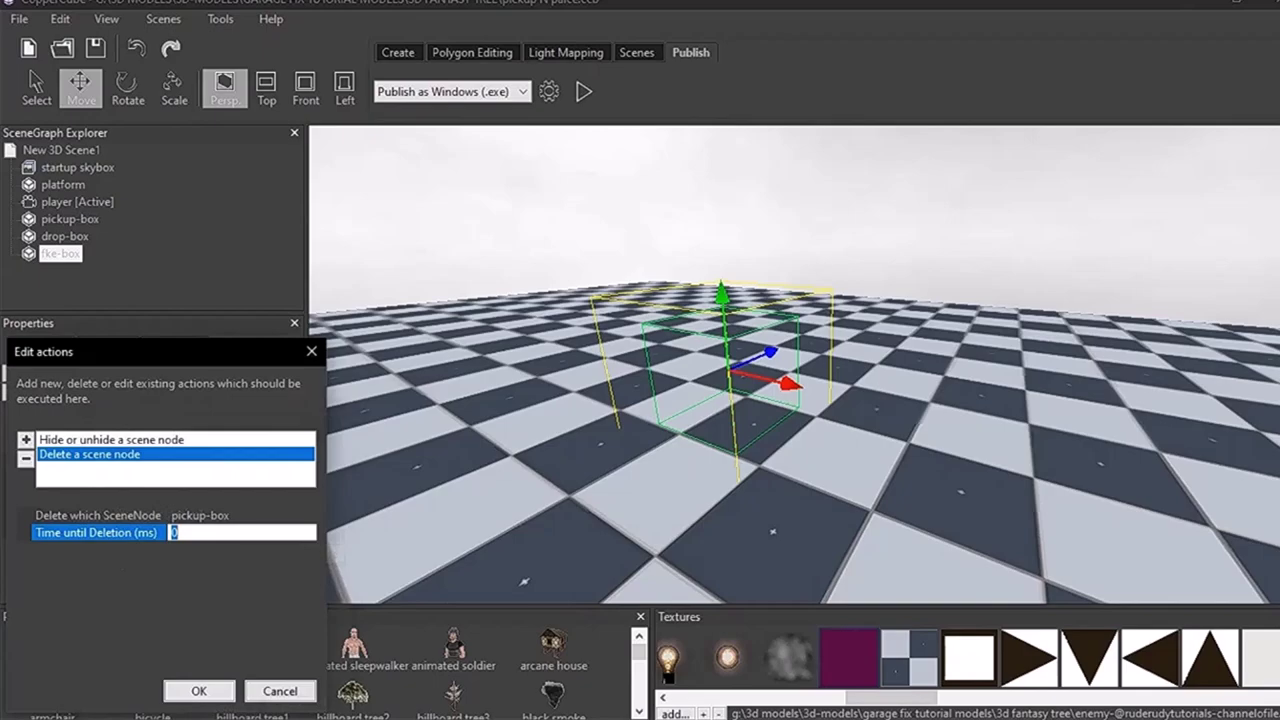
{"action": "key", "text": "Return"}
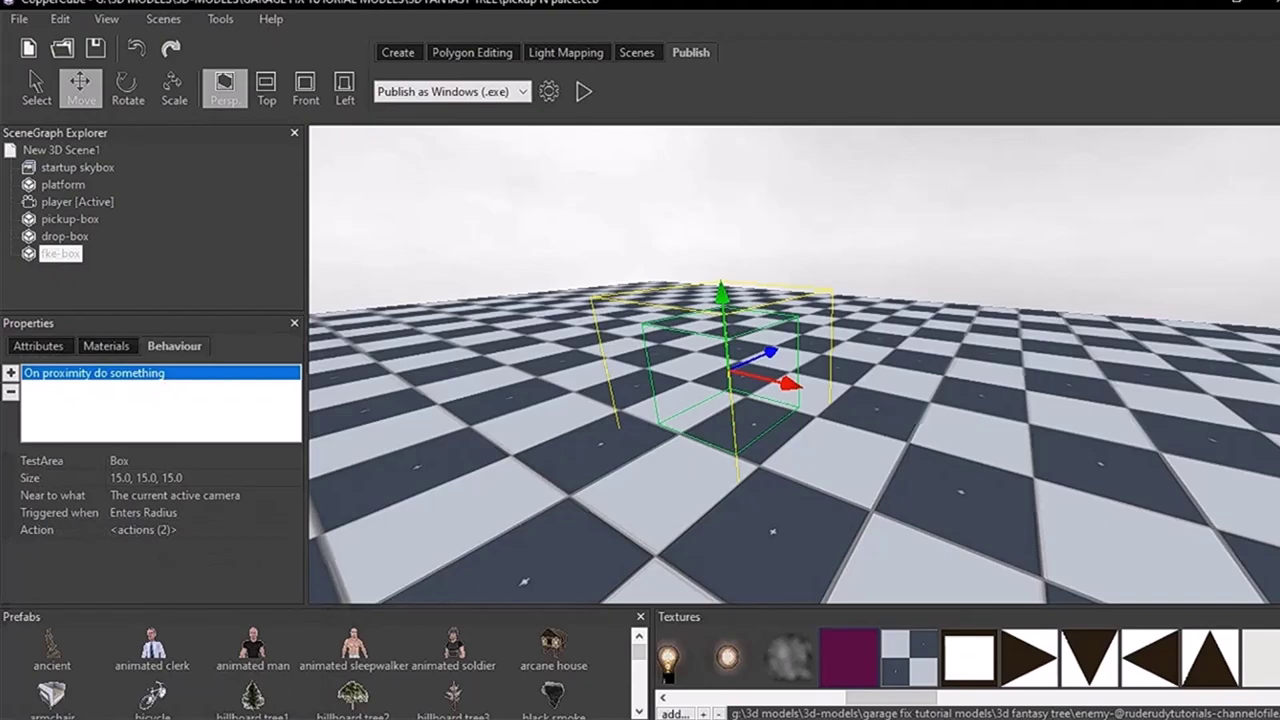
- Reopen the fke-box's proximity action list and add another "Hide or unhide a scene node" action
{"action": "left_click", "coordinate": [150, 530]}
{"action": "left_click", "coordinate": [293, 530]}
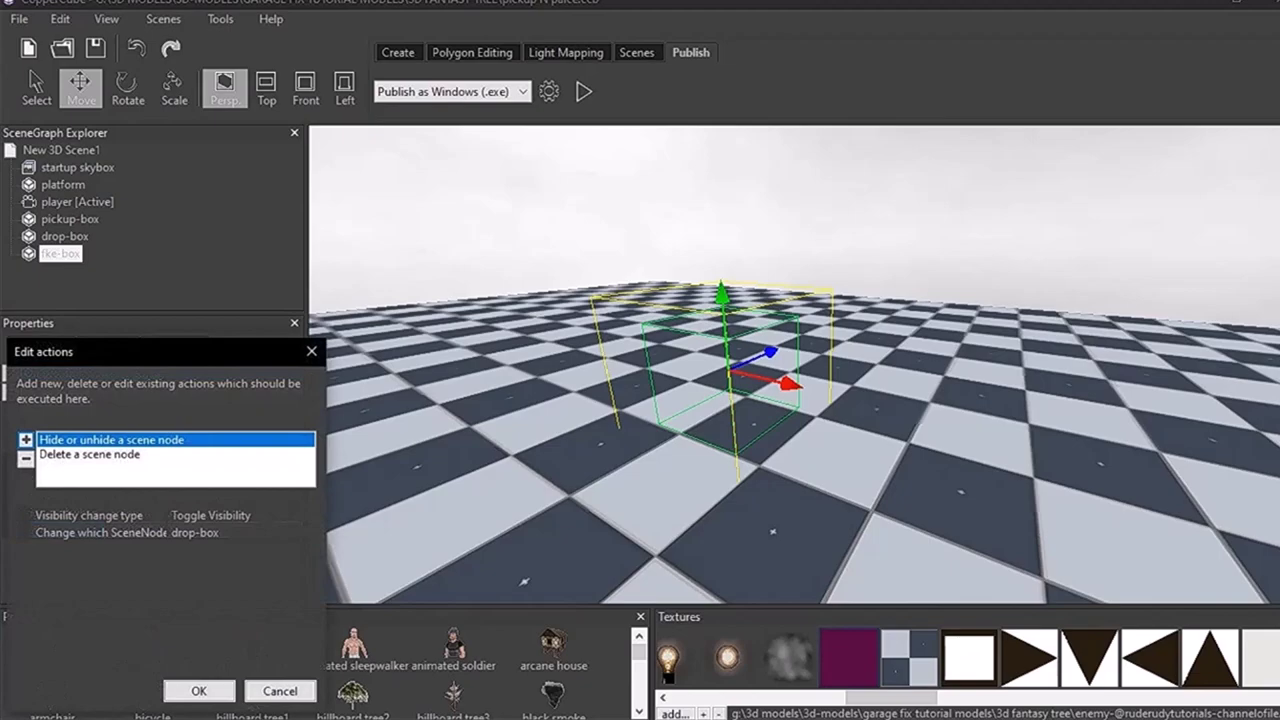
{"action": "left_click", "coordinate": [25, 439]}
{"action": "left_click", "coordinate": [80, 449]}
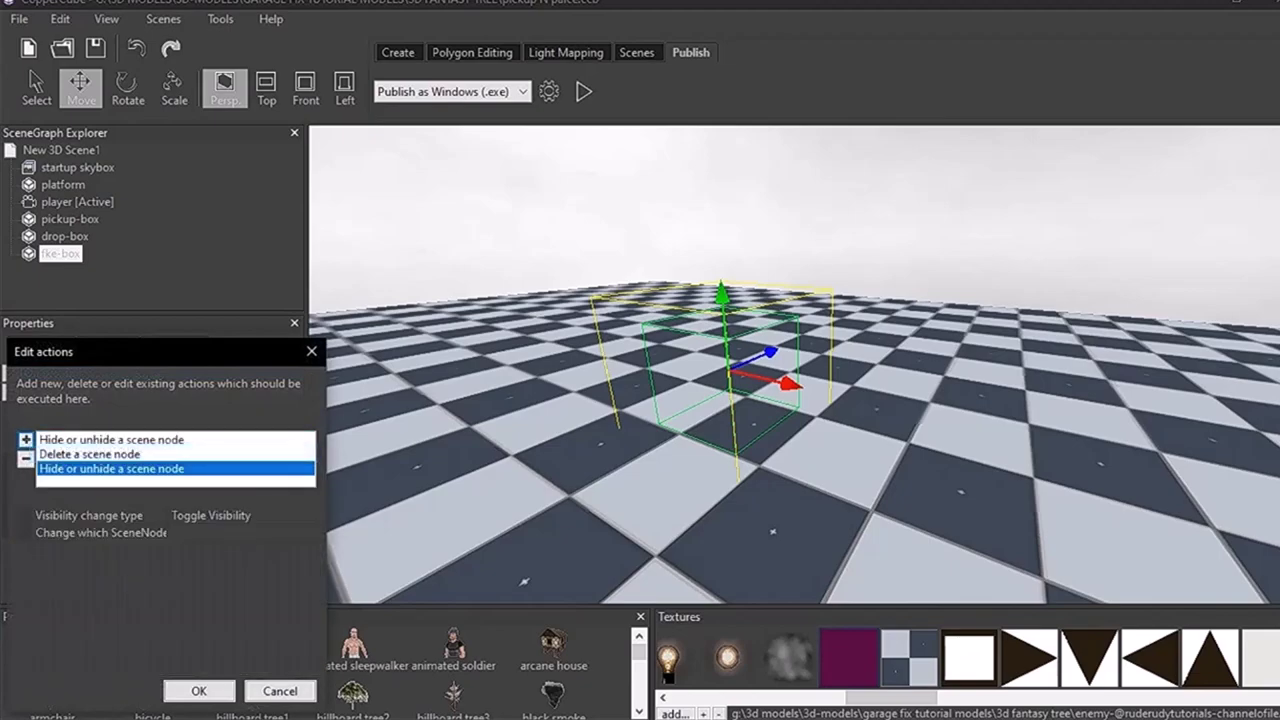
- Set drop-box as the target of the second visibility-toggling action
{"action": "left_click", "coordinate": [240, 516]}
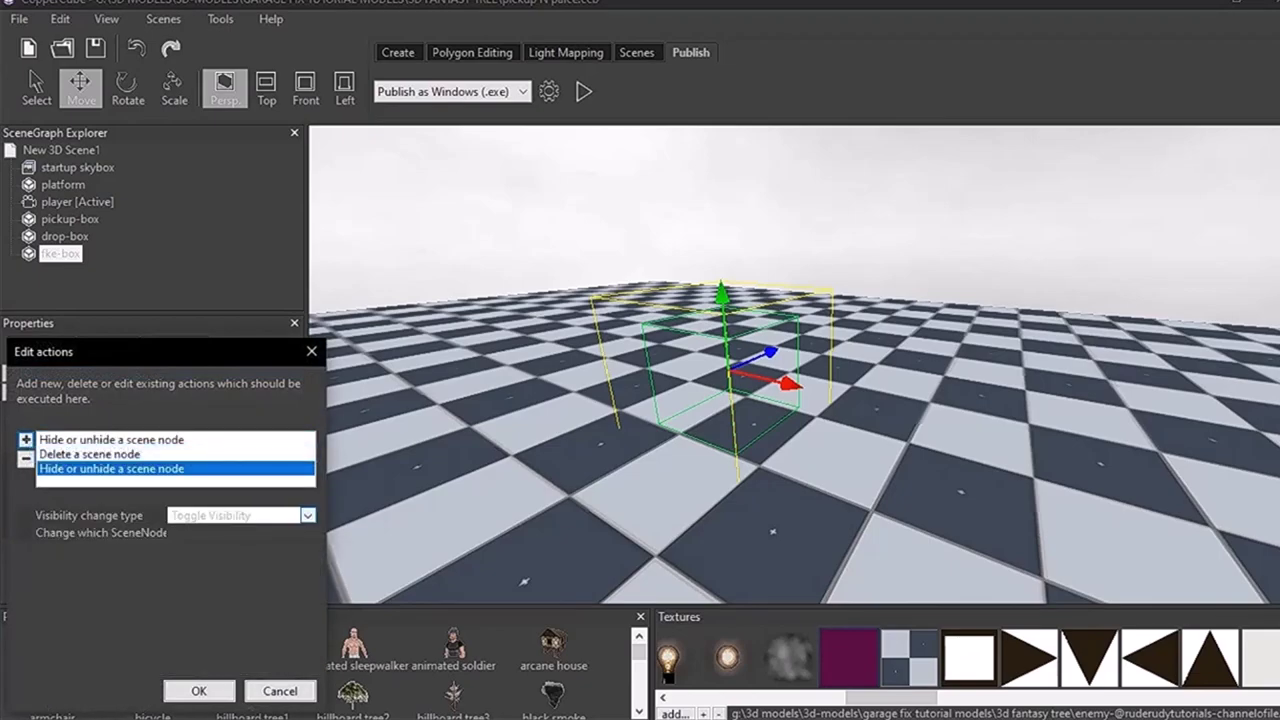
{"action": "left_click", "coordinate": [240, 533]}
{"action": "left_click", "coordinate": [308, 533]}
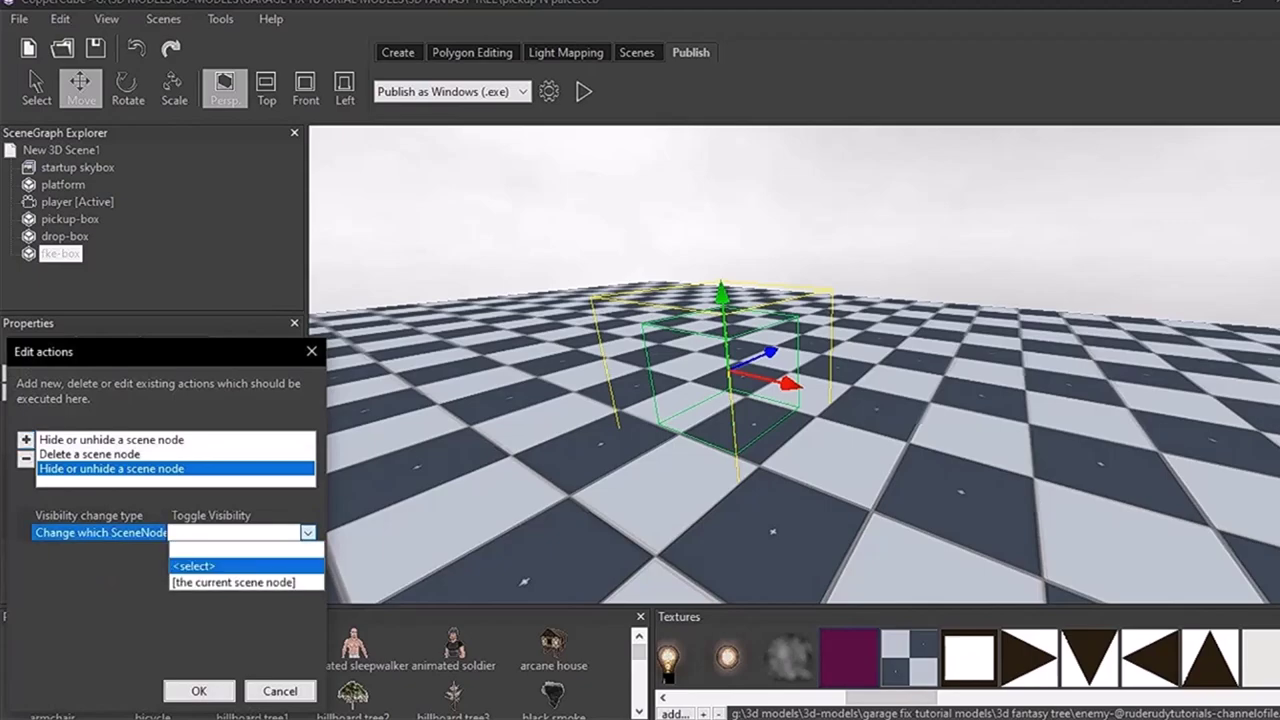
{"action": "left_click", "coordinate": [204, 567]}
{"action": "left_click", "coordinate": [154, 547]}
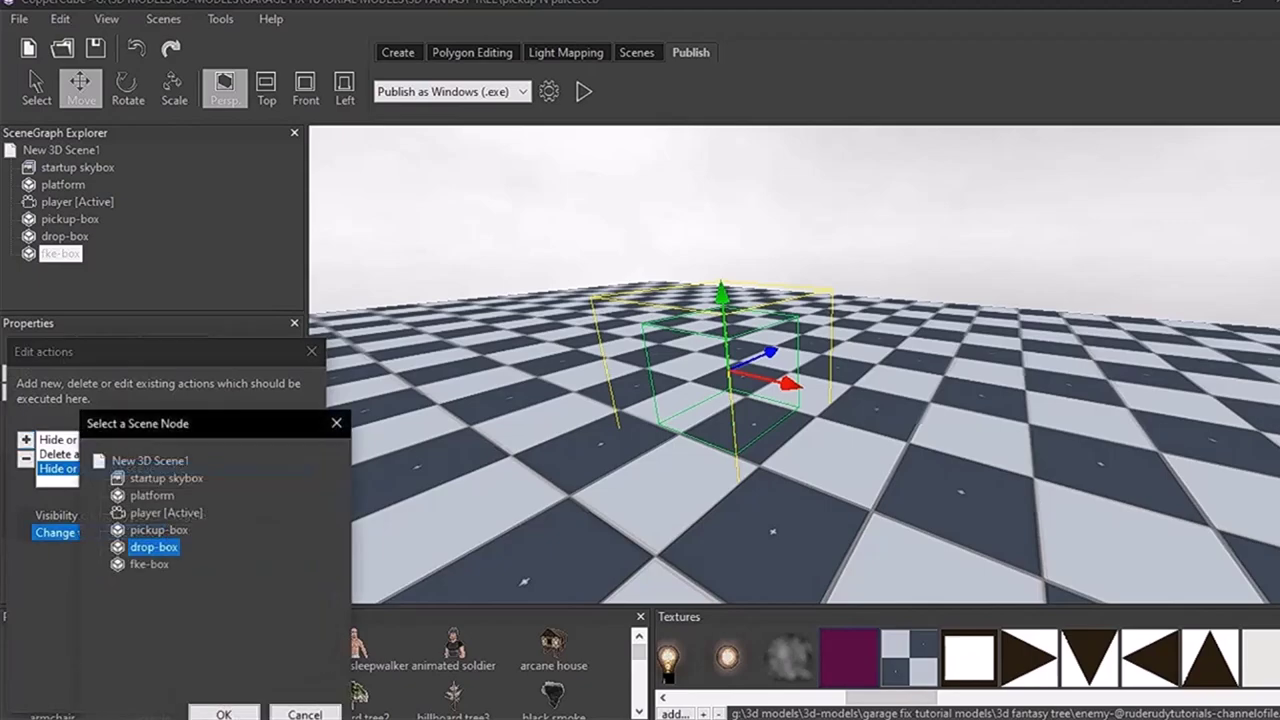
{"action": "left_click", "coordinate": [223, 712]}
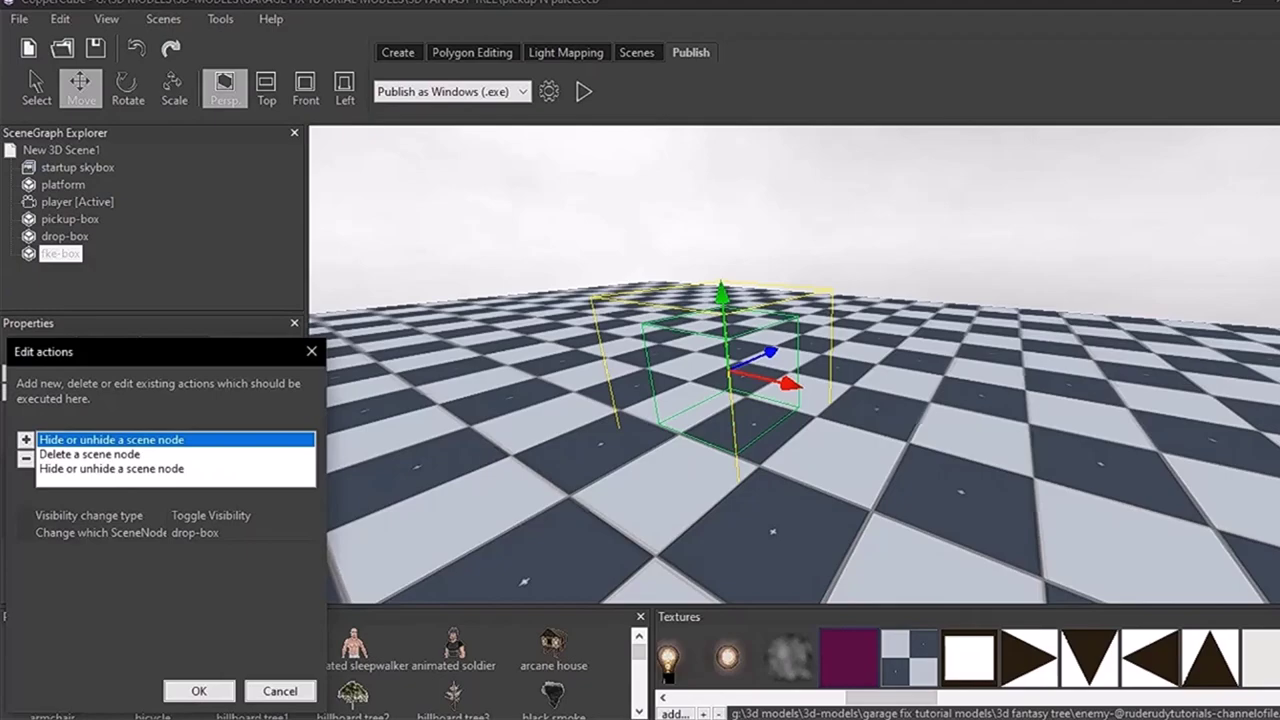
- Check the delete action's settings and remove the last "Hide or unhide a scene node" action from the list
{"action": "left_click", "coordinate": [90, 454]}
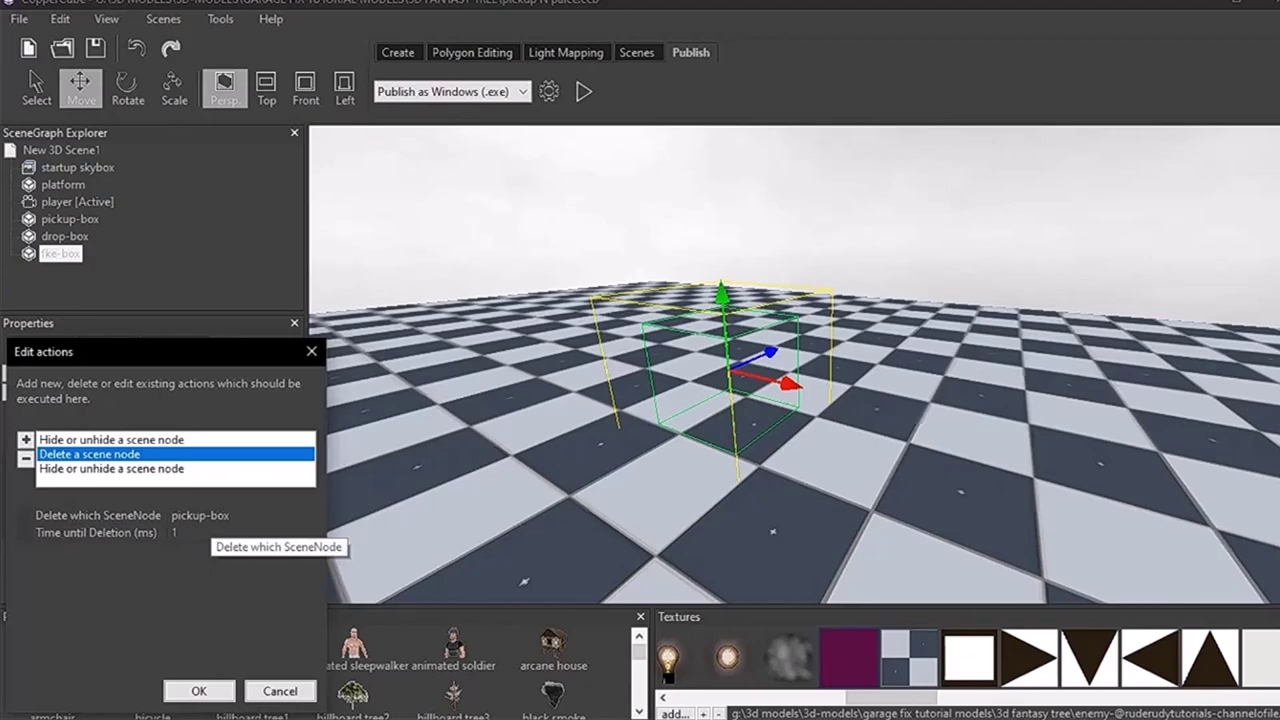
{"action": "left_click", "coordinate": [111, 469]}
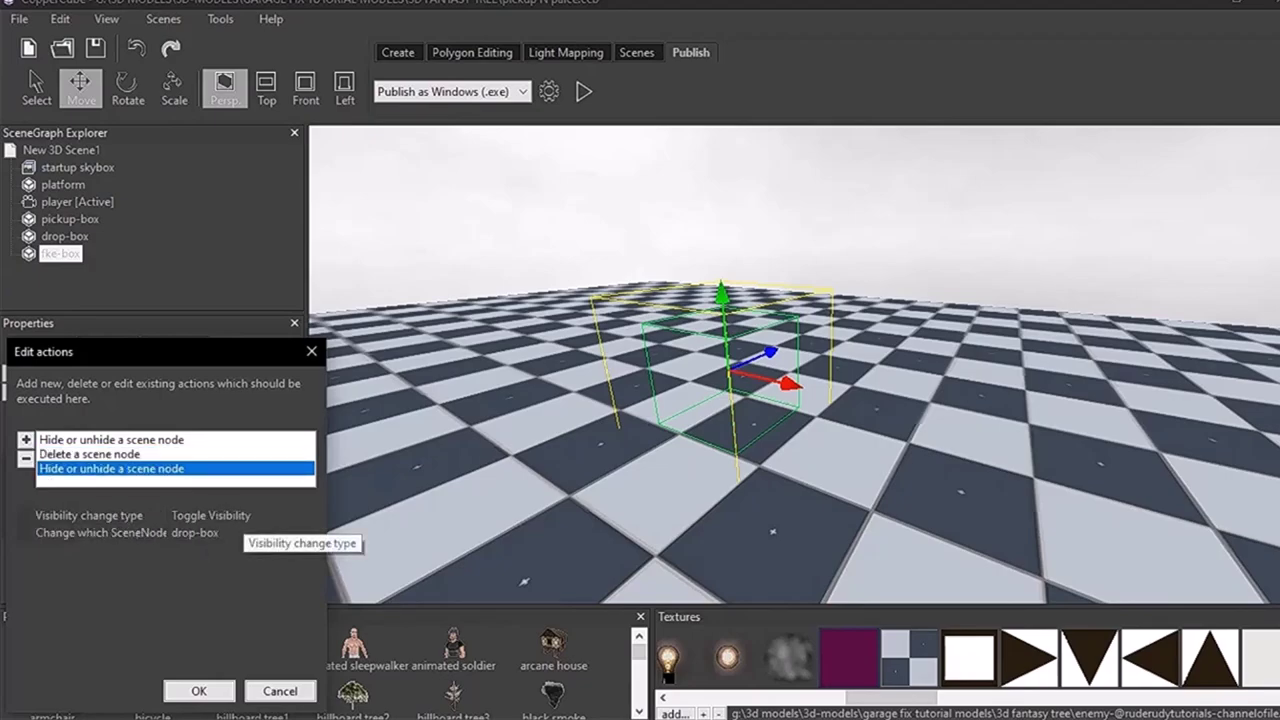
{"action": "left_click", "coordinate": [26, 459]}
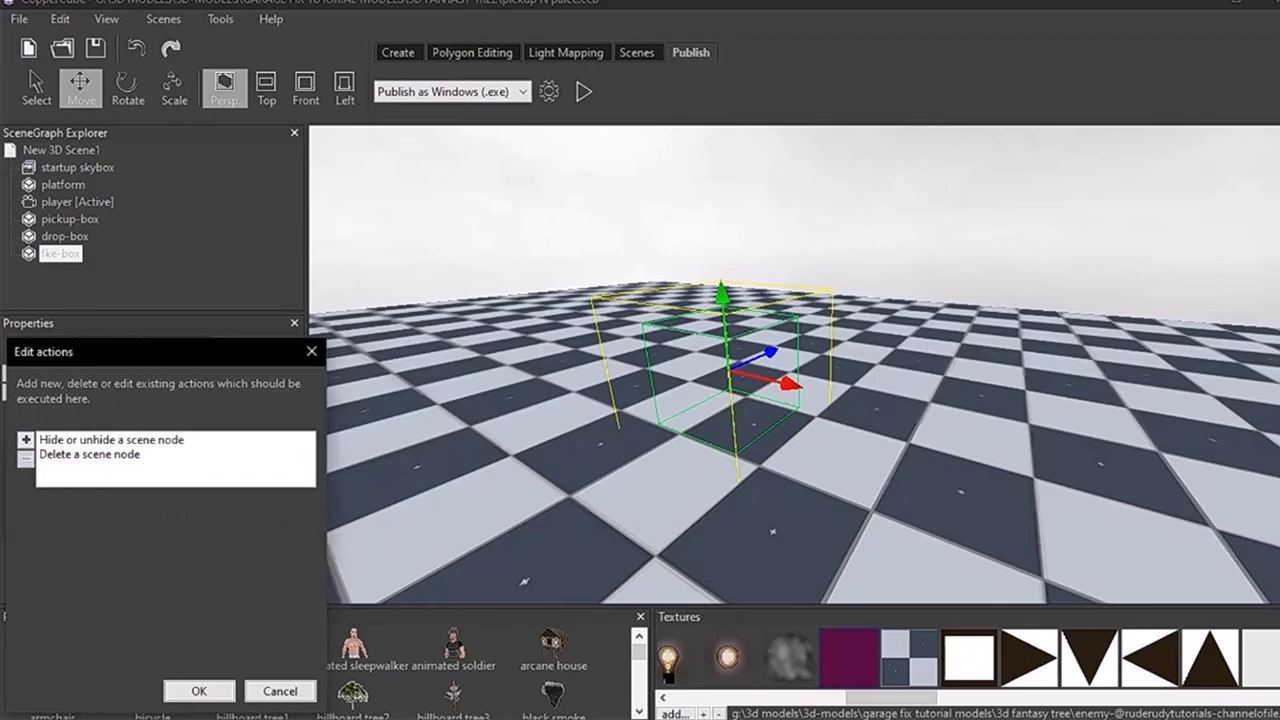
- Add a second "Delete a scene node" action to the fke-box's proximity action list, with fke-box as the node to delete
{"action": "left_click", "coordinate": [26, 439]}
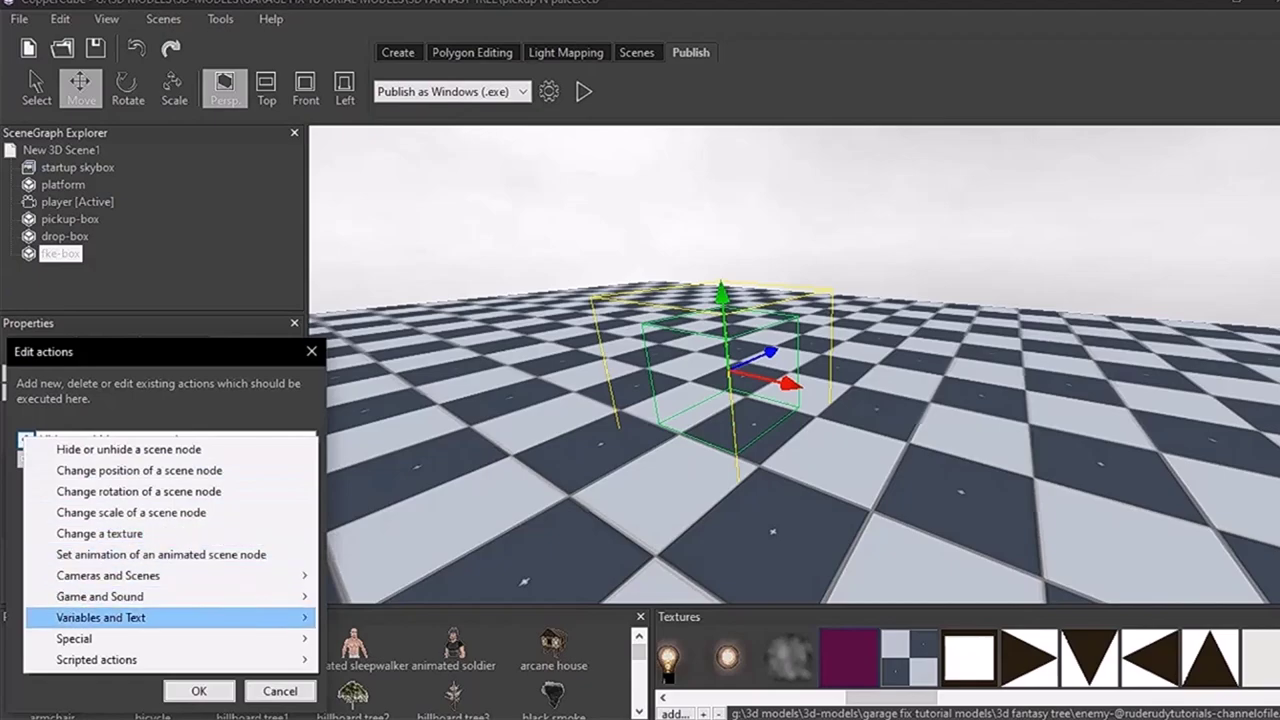
{"action": "mouse_move", "coordinate": [250, 596]}
{"action": "left_click", "coordinate": [405, 594]}
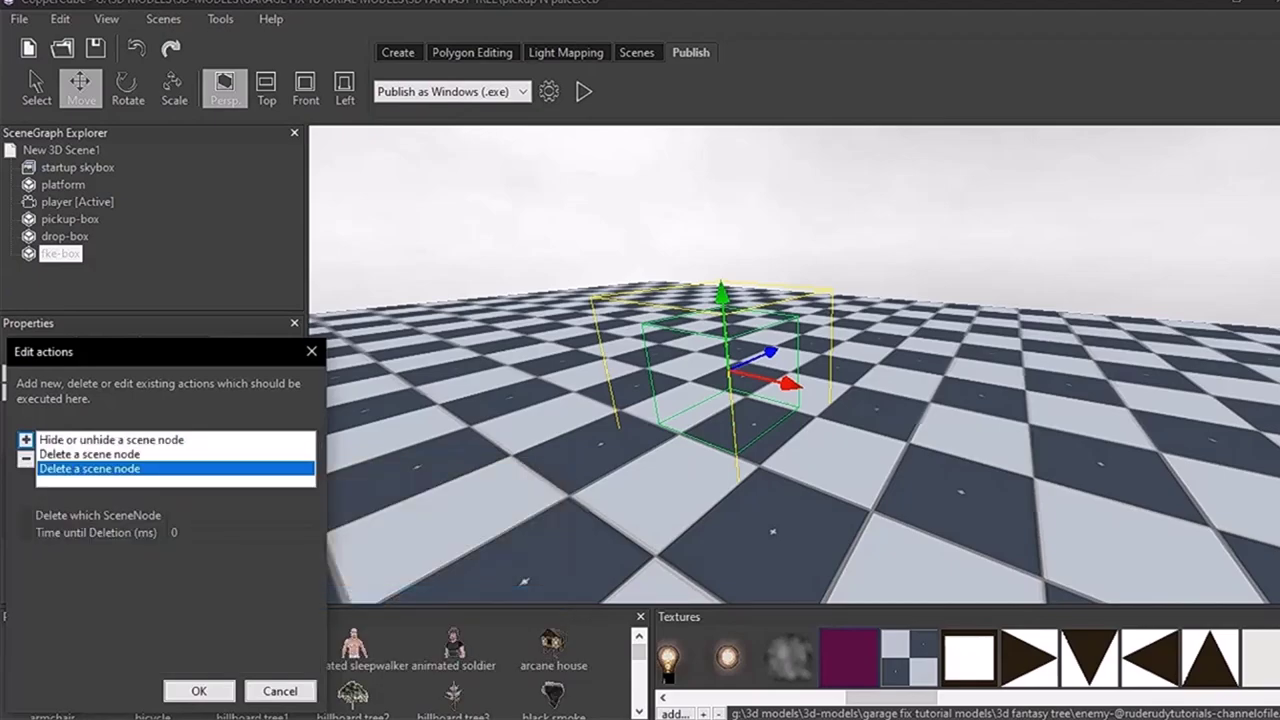
{"action": "left_click", "coordinate": [240, 515]}
{"action": "left_click", "coordinate": [308, 515]}
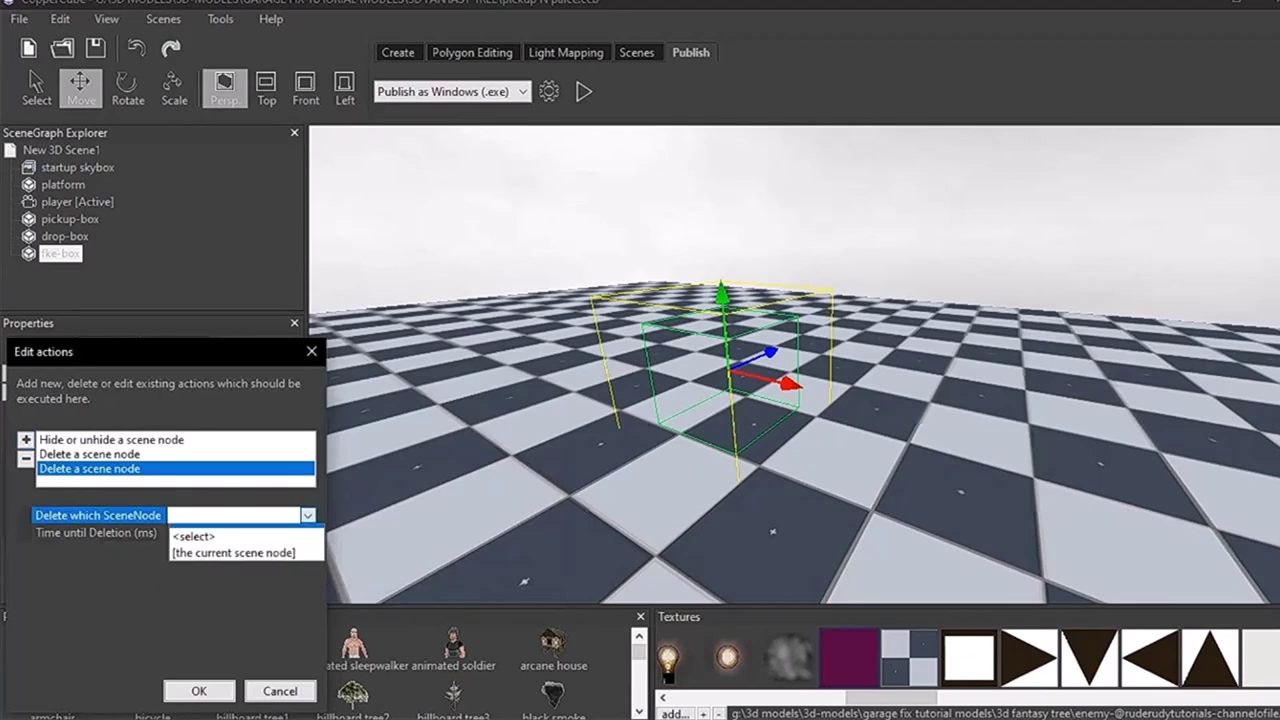
{"action": "left_click", "coordinate": [194, 536]}
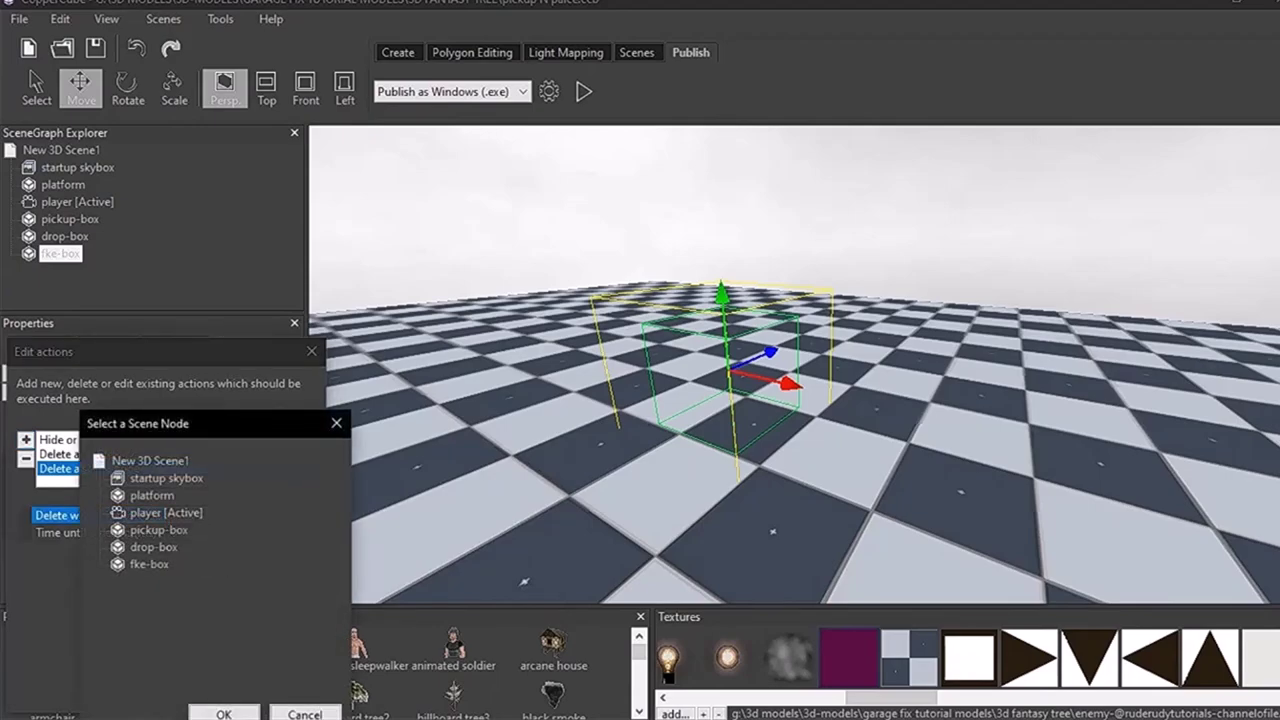
{"action": "left_click", "coordinate": [149, 564]}
{"action": "left_click", "coordinate": [224, 712]}
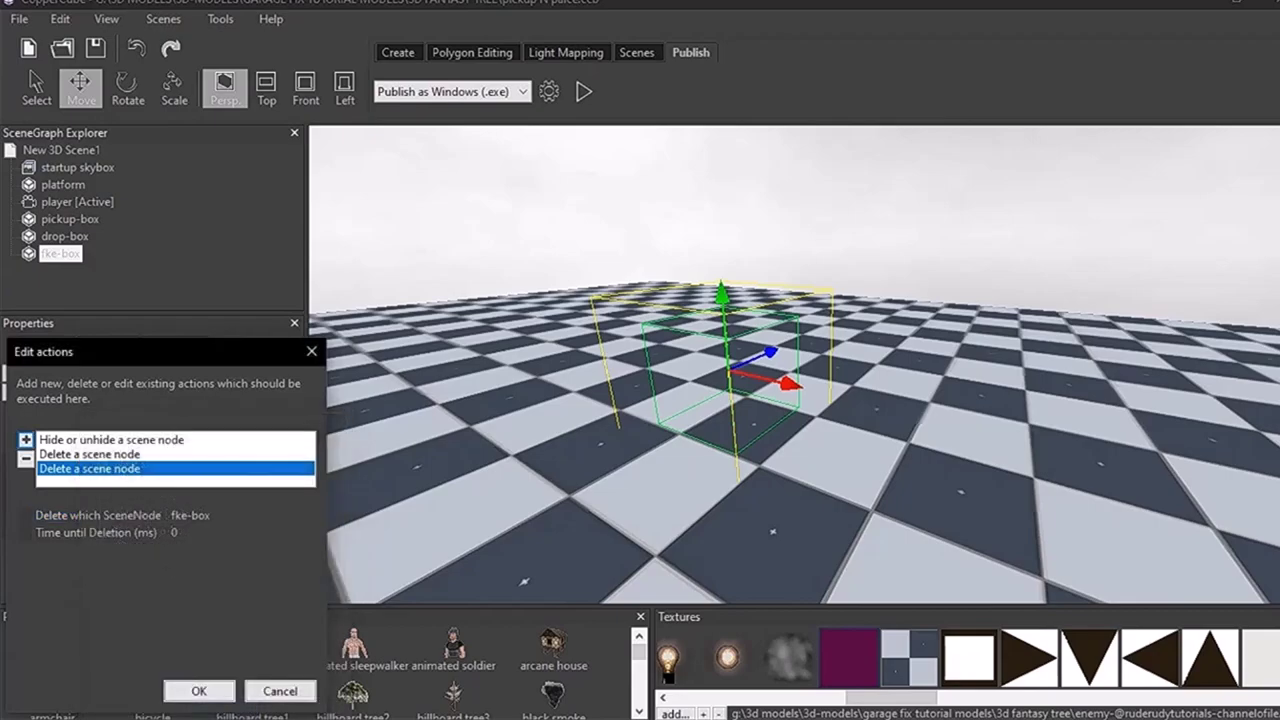
- Set the new delete action's time until deletion to 1 ms and confirm the action list
{"action": "left_click", "coordinate": [240, 532]}
{"action": "type", "text": "1"}
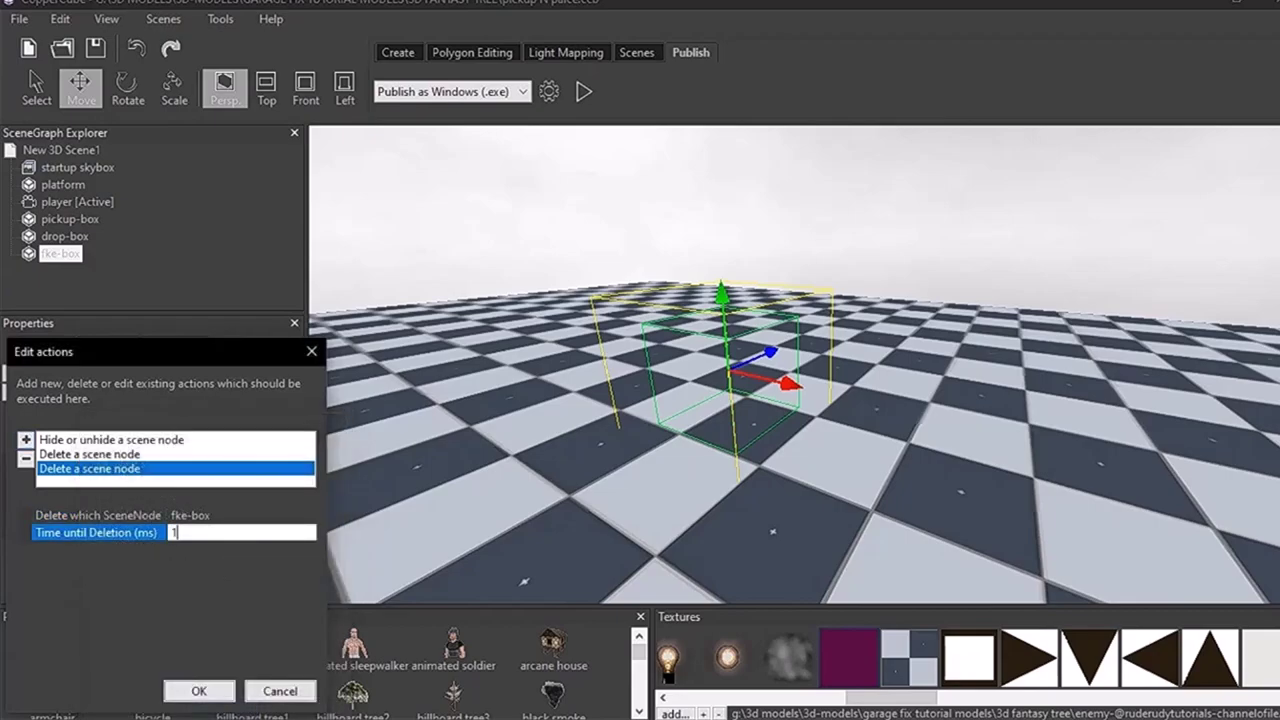
{"action": "left_click", "coordinate": [199, 691]}
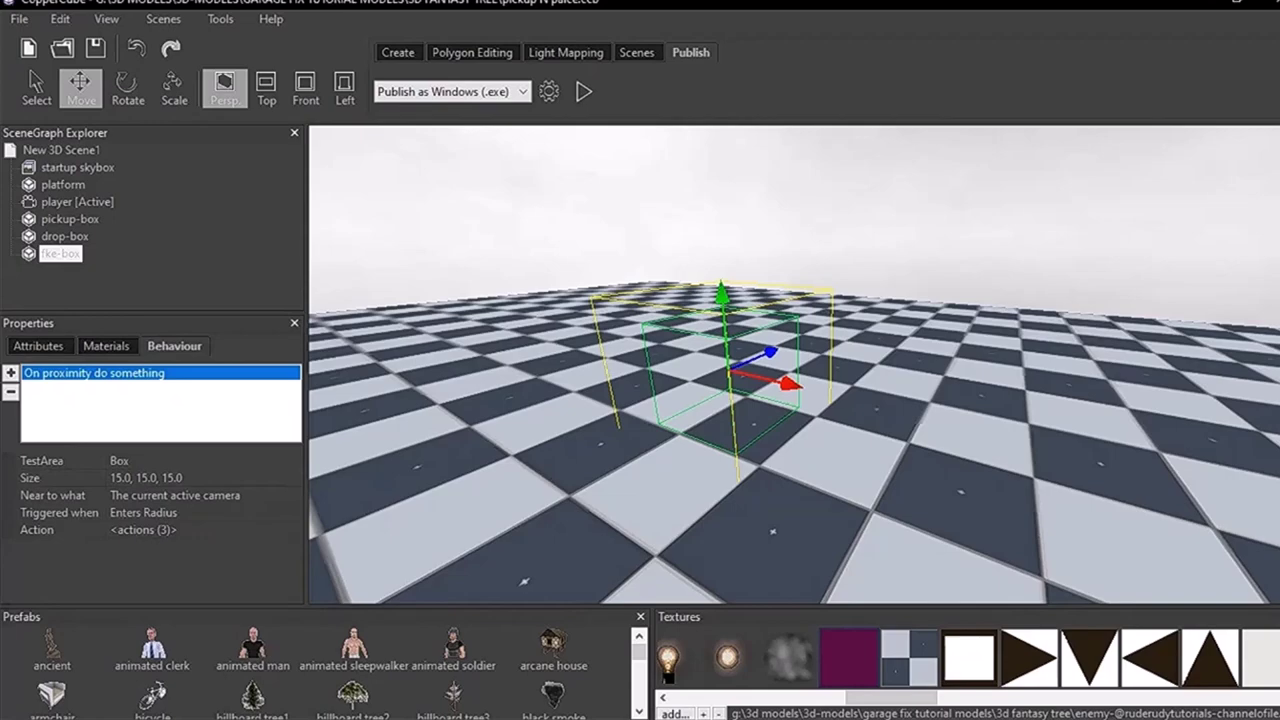
- Run the game and test picking up the crate and carrying it towards the red placement box
{"action": "left_click", "coordinate": [584, 91]}
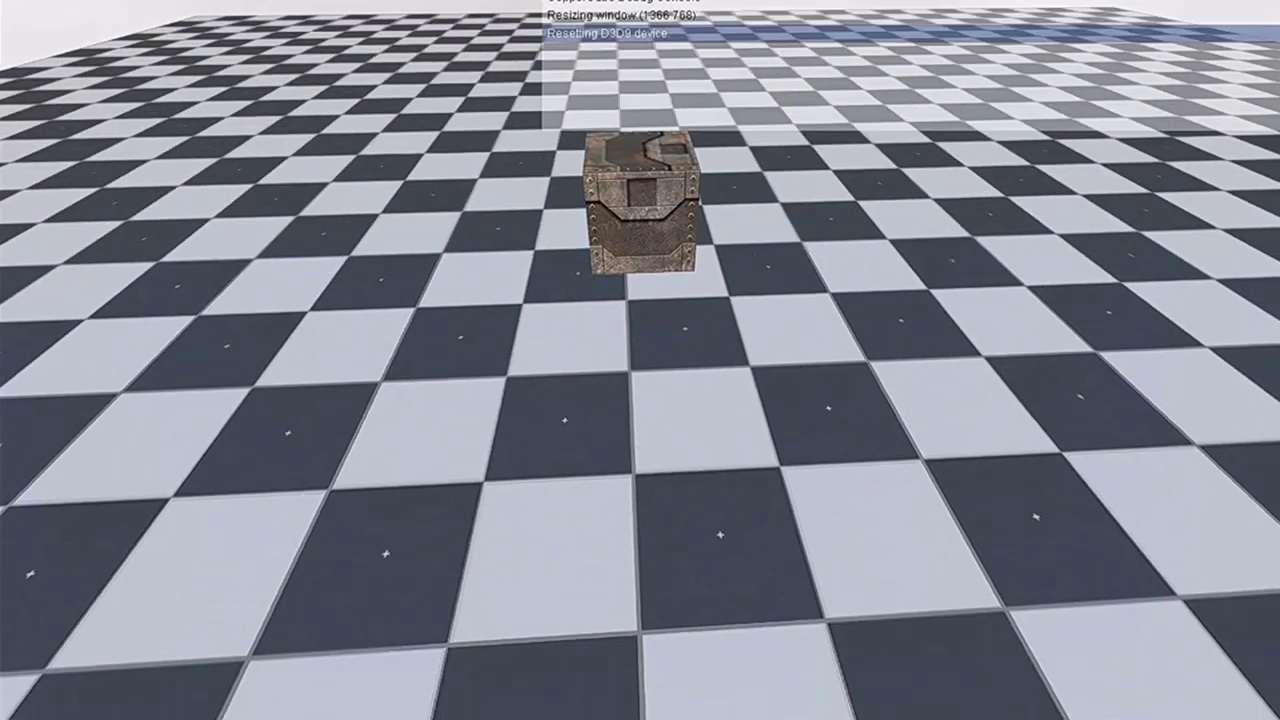
{"action": "key", "text": "w"}
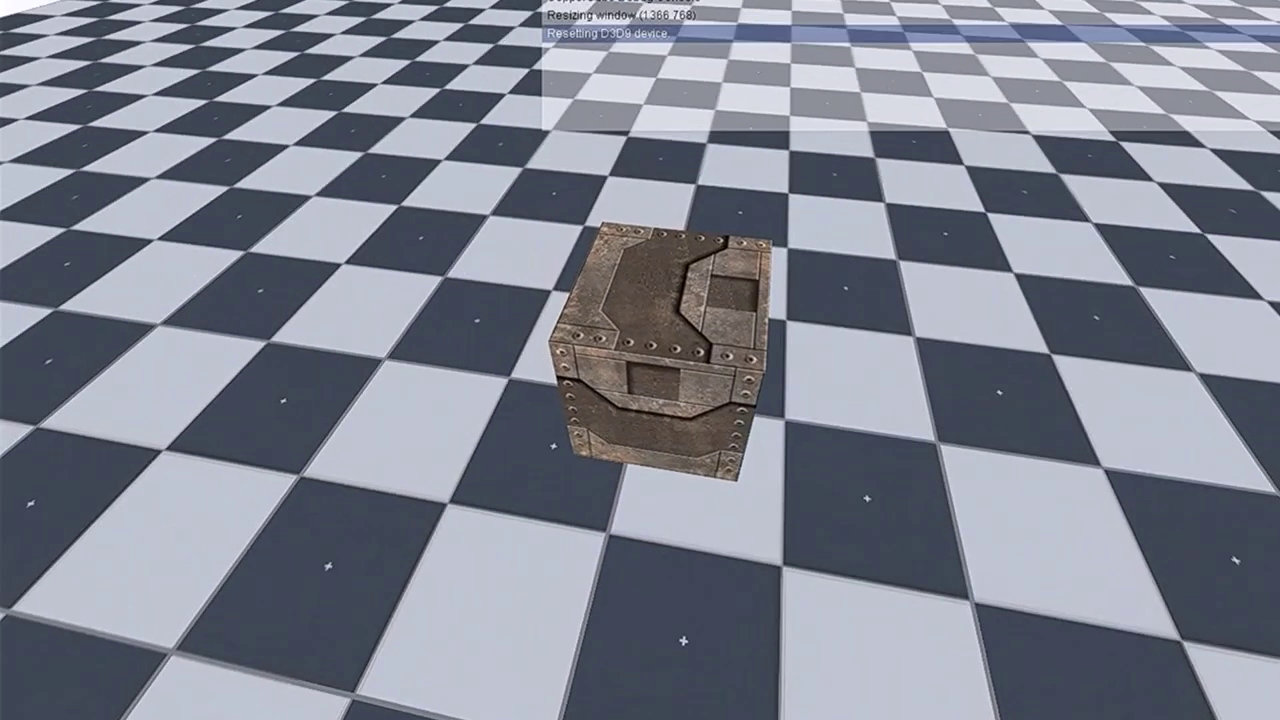
{"action": "key", "text": "a"}
{"action": "key", "text": "d"}
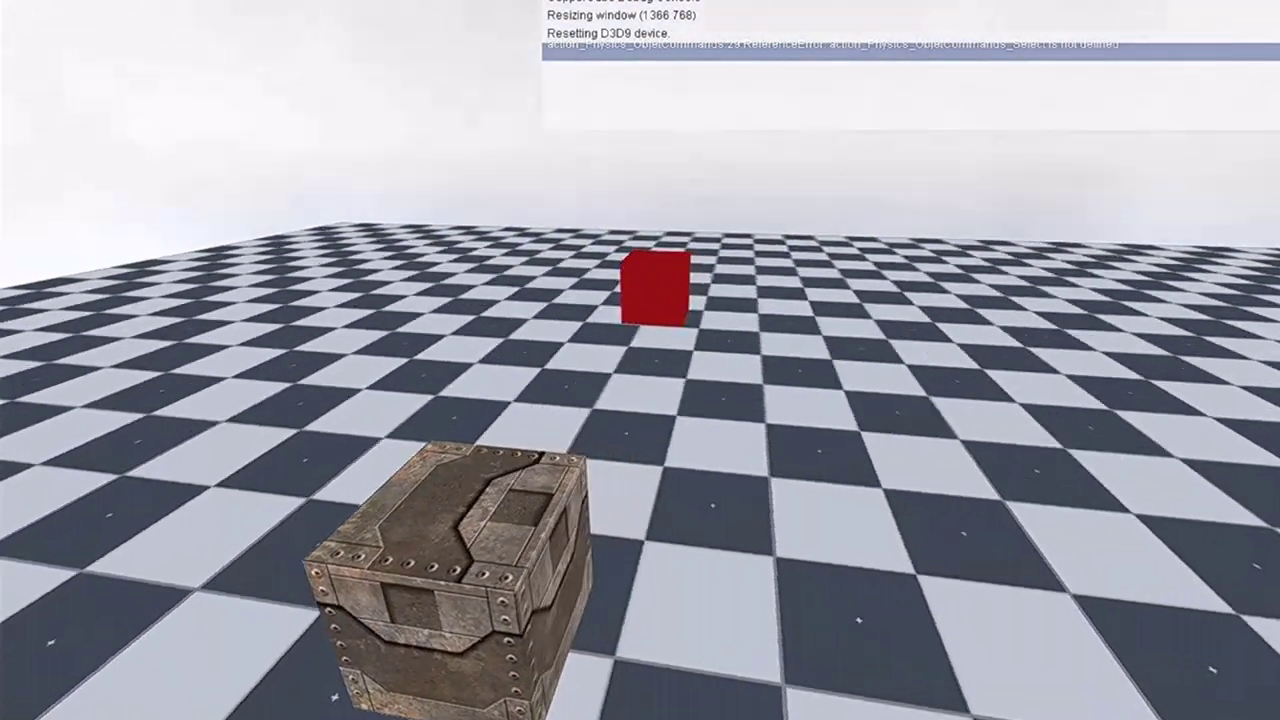
{"action": "key", "text": "d"}
{"action": "key", "text": "a"}
{"action": "key", "text": "s"}
{"action": "key", "text": "w"}
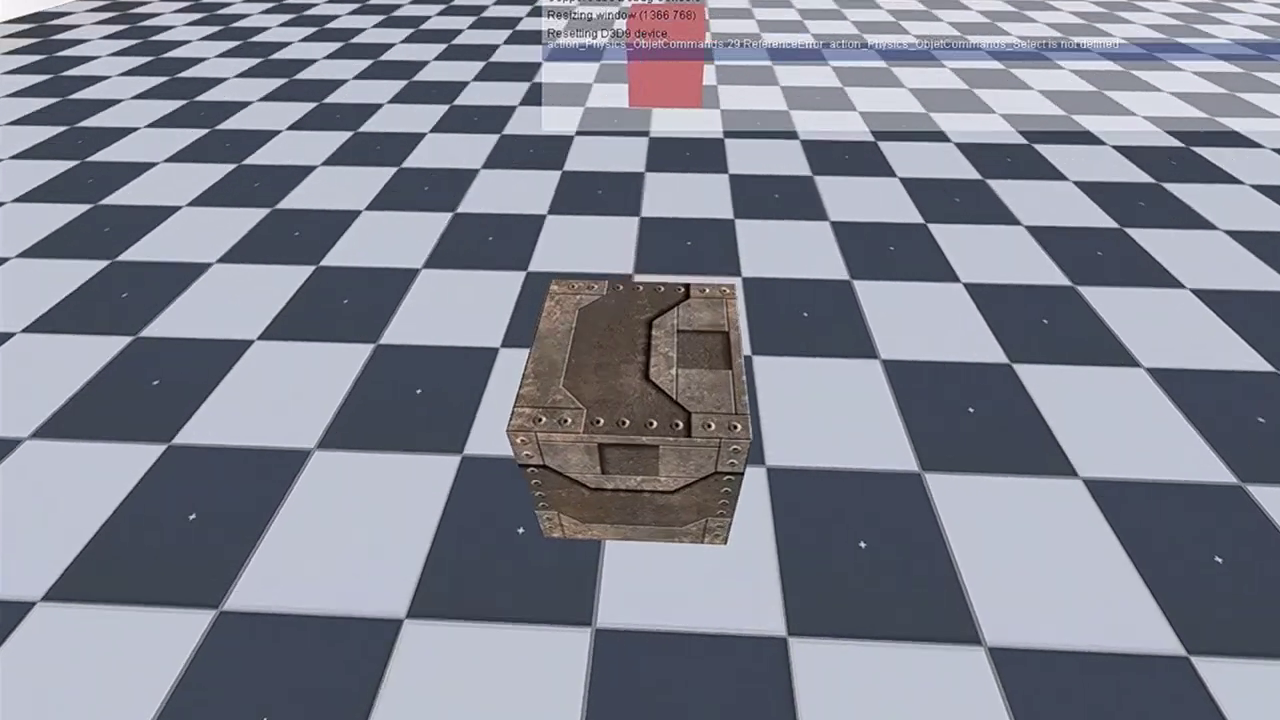
{"action": "key", "text": "w"}
{"action": "key", "text": "s"}
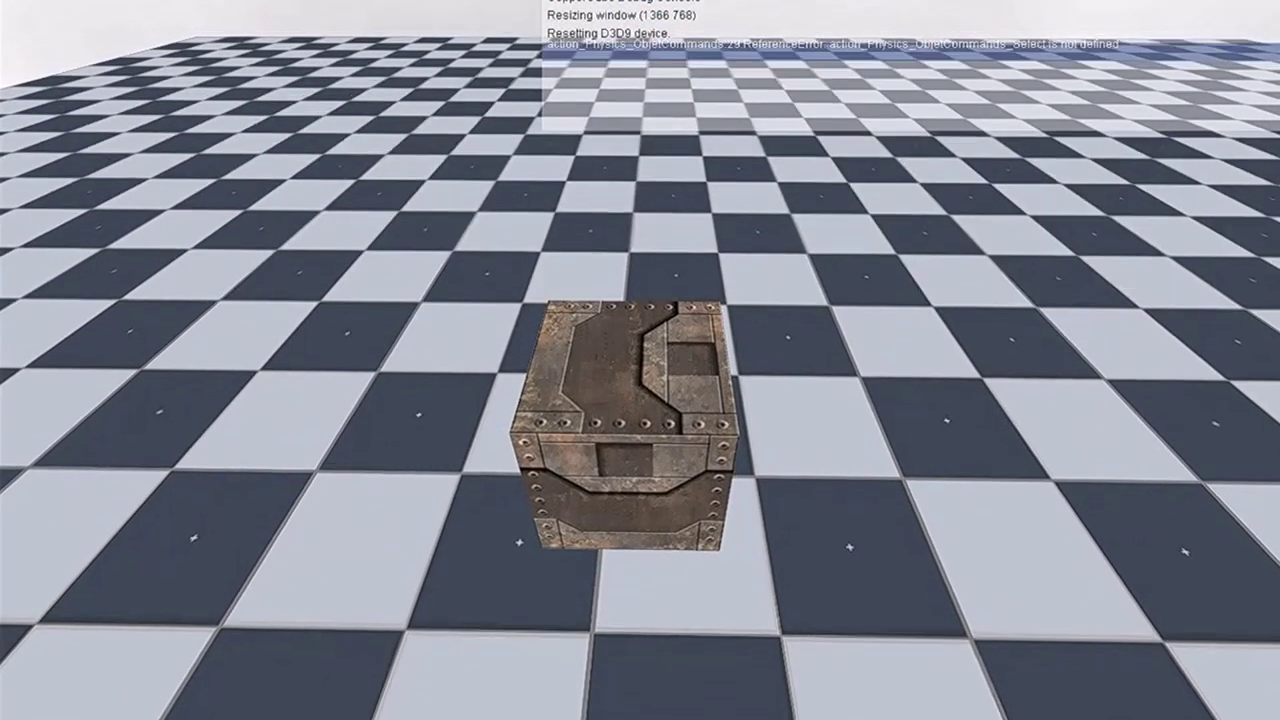
{"action": "key", "text": "d"}
{"action": "key", "text": "s"}
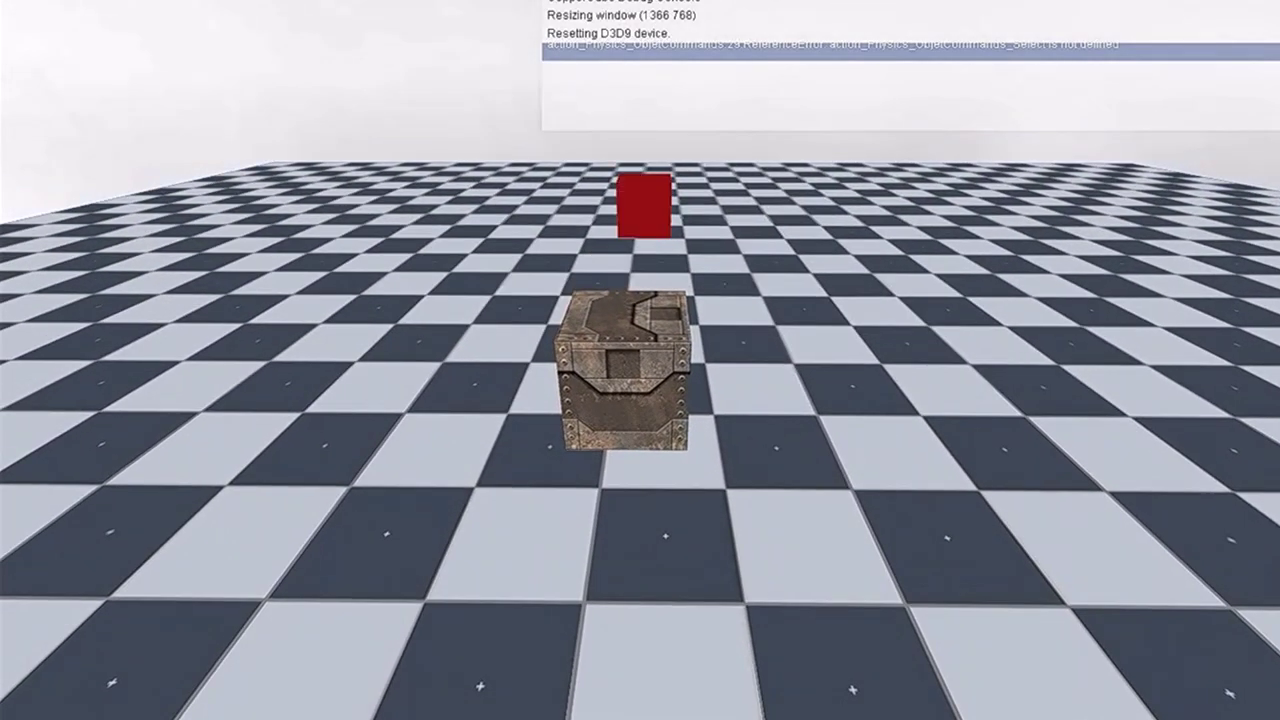
{"action": "key", "text": "Up"}
{"action": "key", "text": "w"}
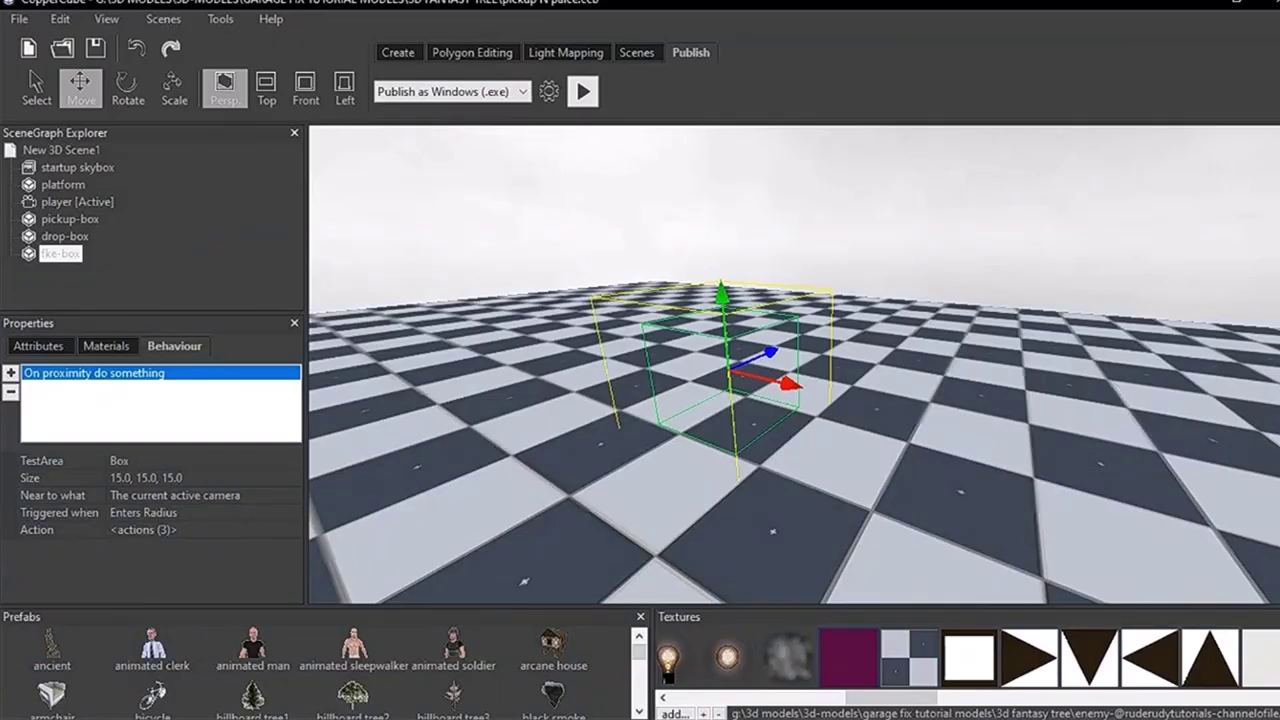
- Add the scripted behavior Physics_ObjetControl to the scene root New 3D Scene1 and open its spot setting for editing
{"action": "left_click", "coordinate": [77, 202]}
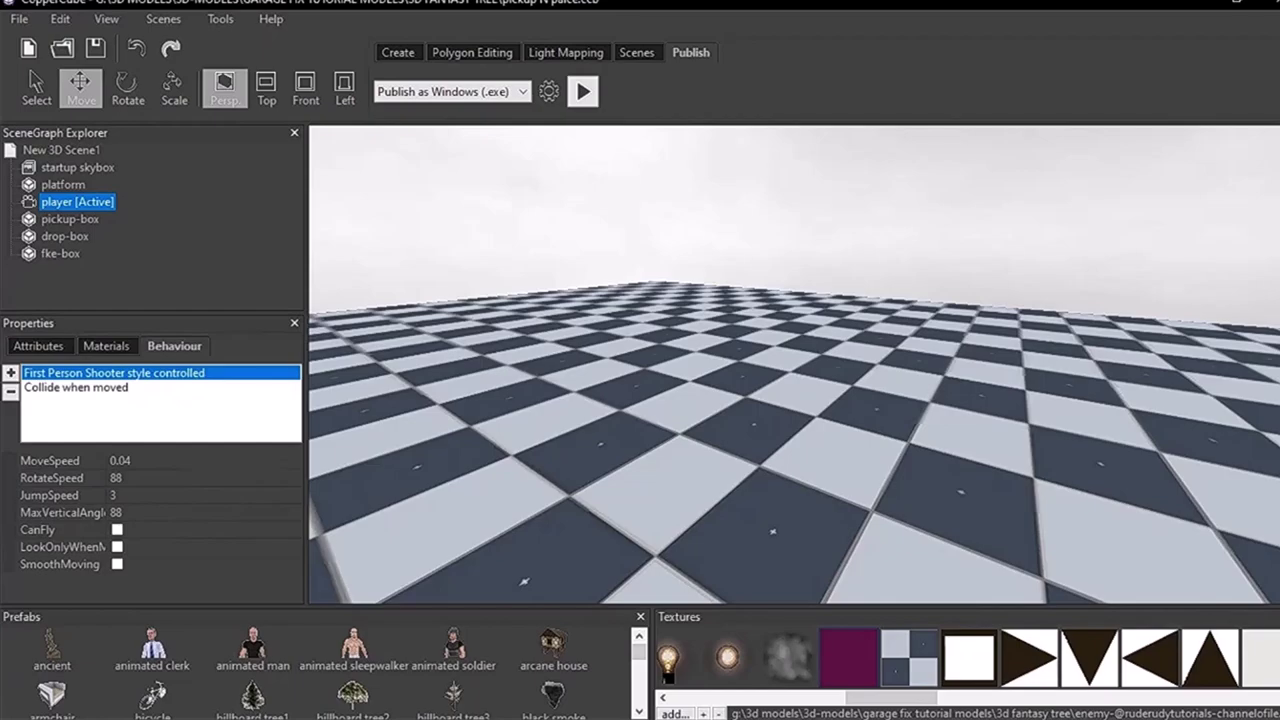
{"action": "left_click", "coordinate": [61, 150]}
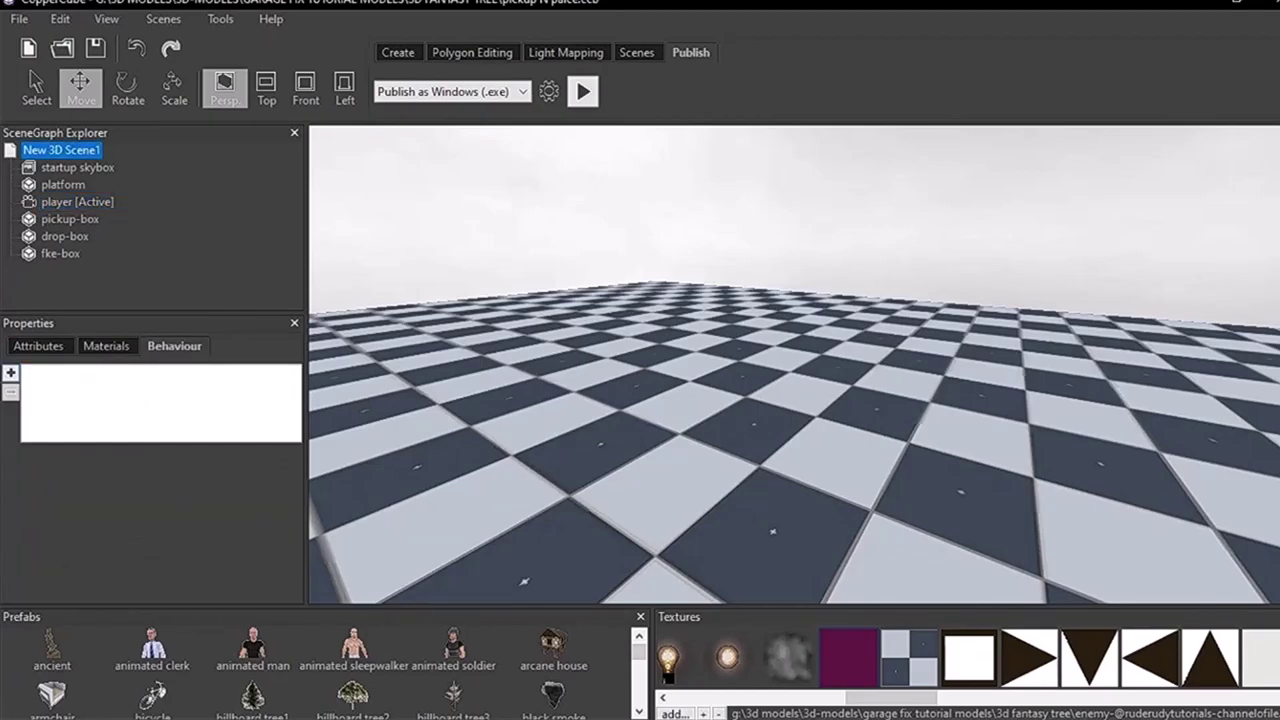
{"action": "left_click", "coordinate": [10, 373]}
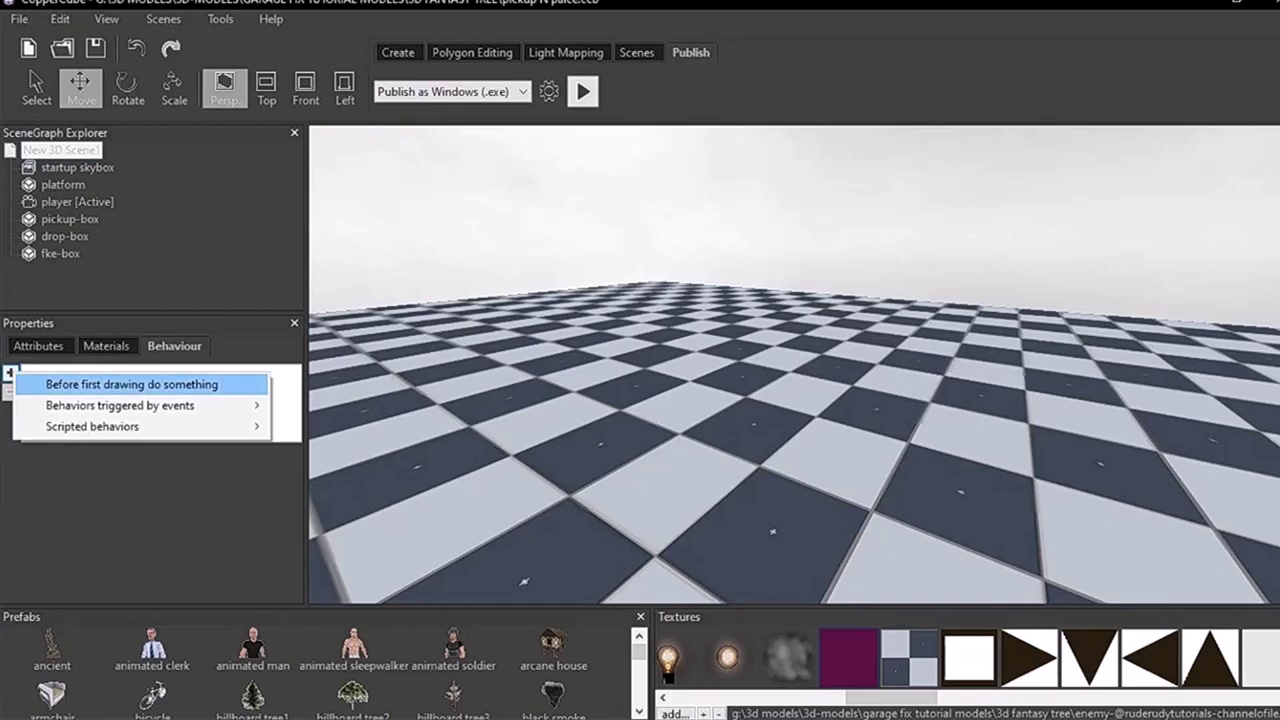
{"action": "mouse_move", "coordinate": [120, 426]}
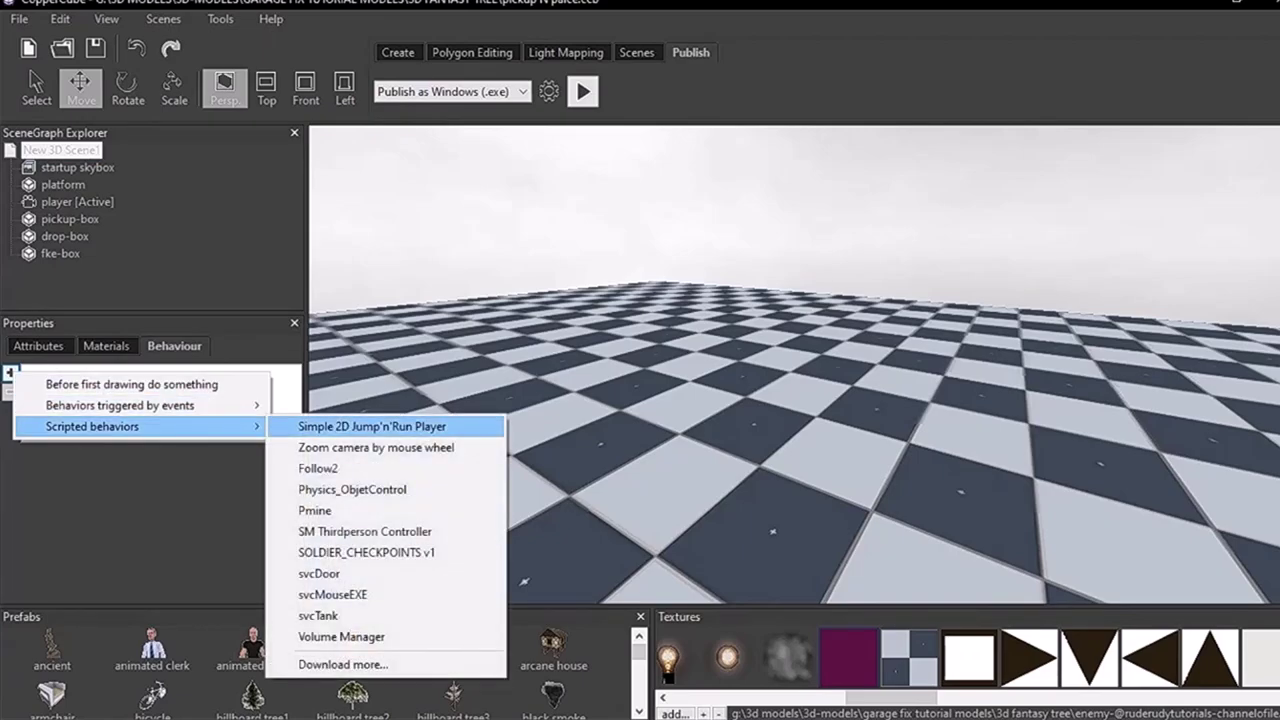
{"action": "left_click", "coordinate": [352, 489]}
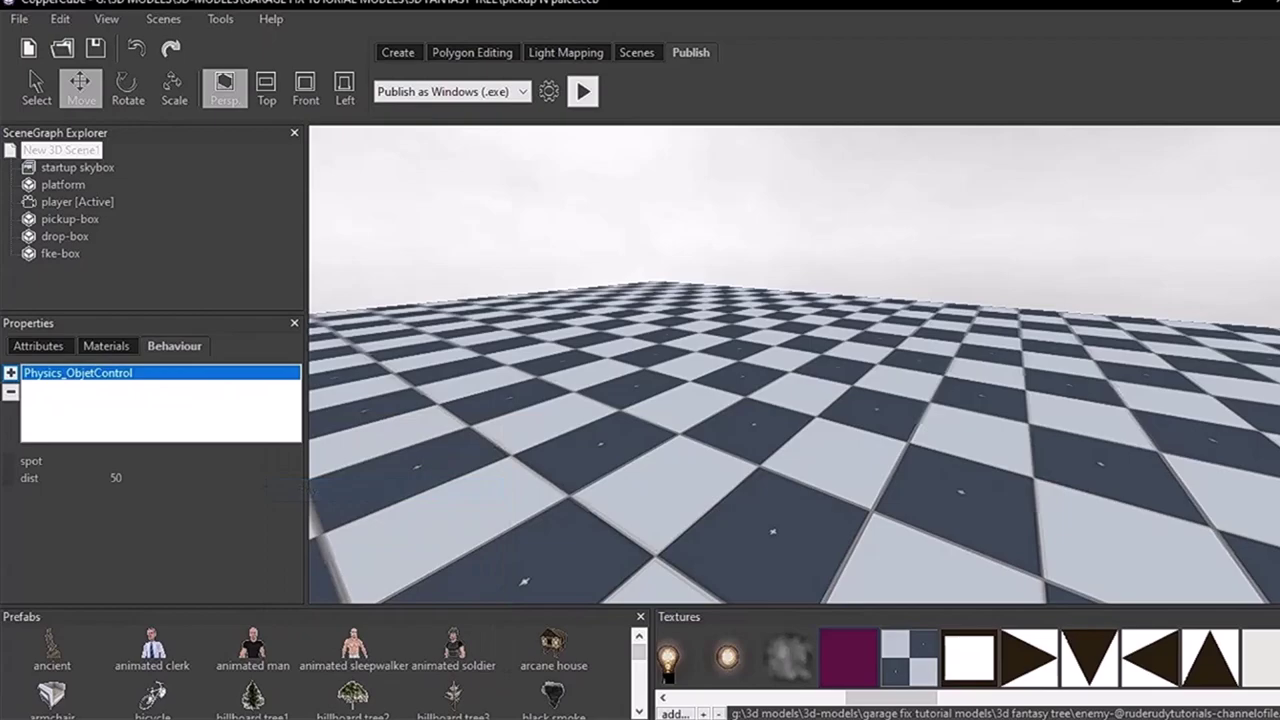
{"action": "left_click", "coordinate": [292, 461]}
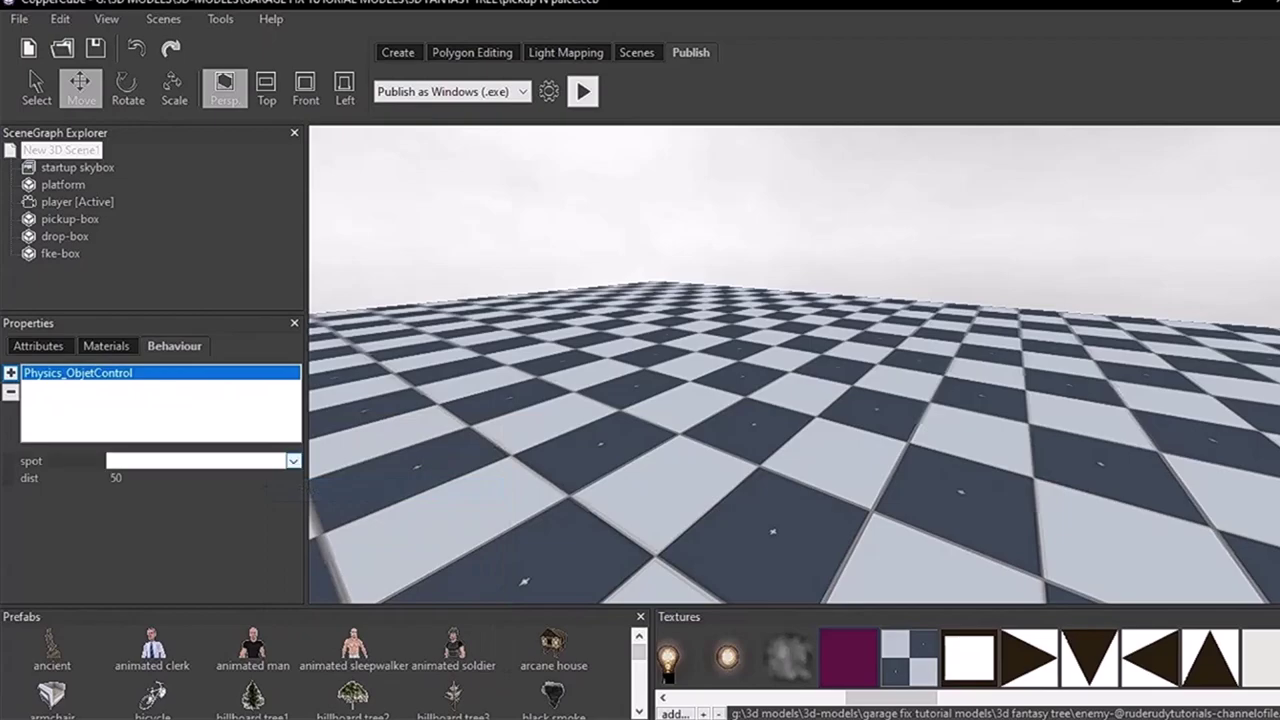